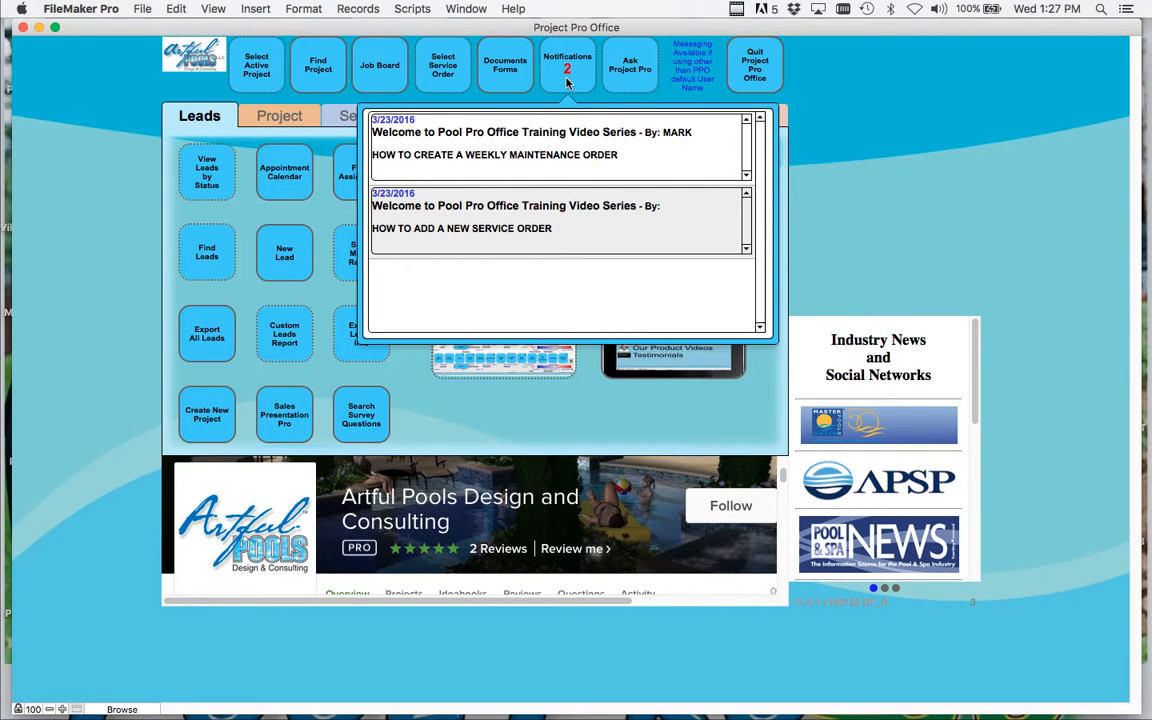
- Close the notifications list and view the service functions, including the batch invoicing type option
{"action": "left_click", "coordinate": [567, 83]}
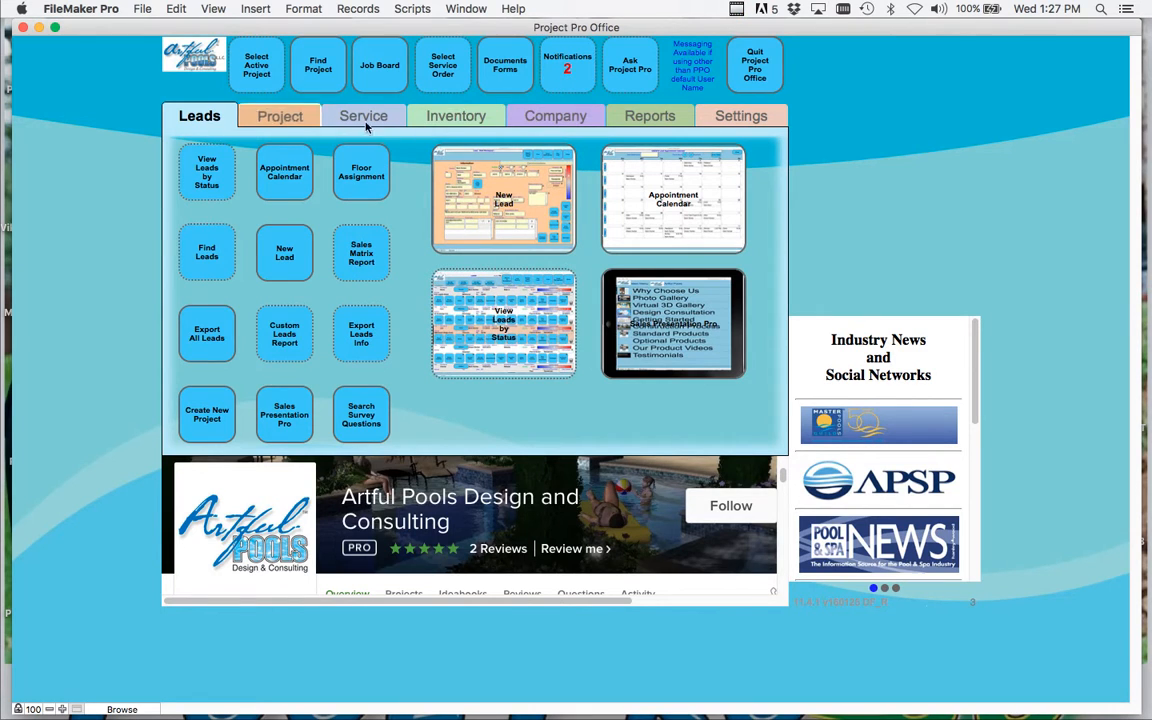
{"action": "left_click", "coordinate": [366, 117]}
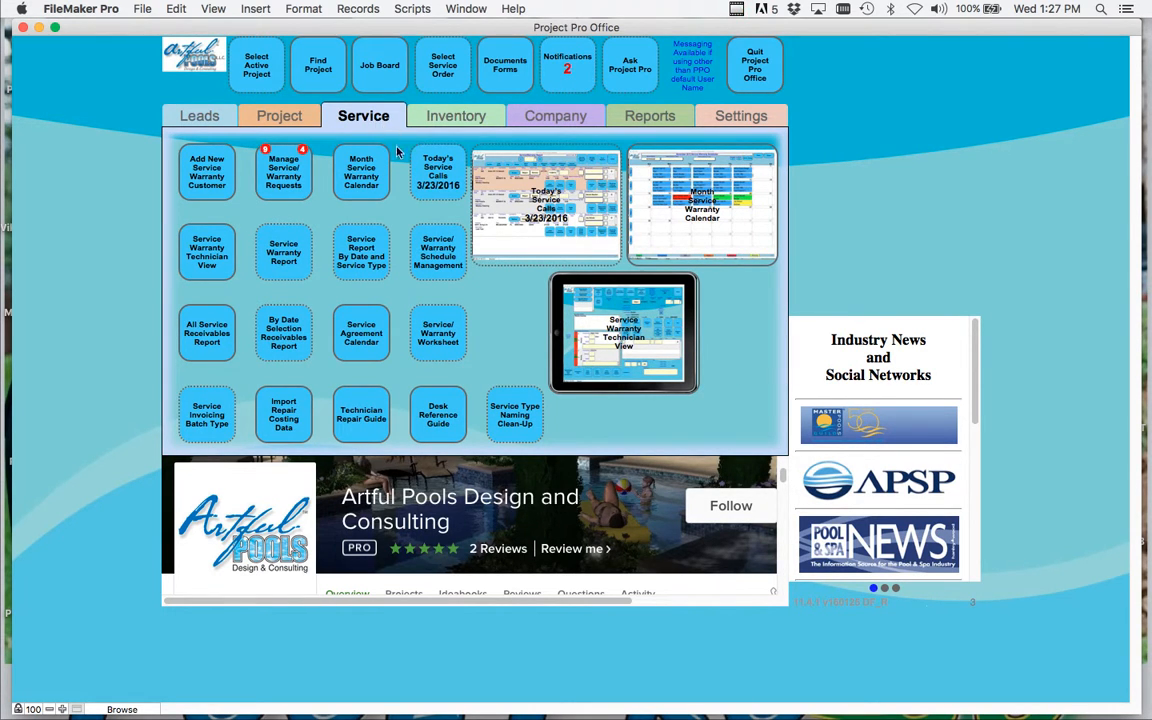
{"action": "left_click", "coordinate": [213, 416]}
- Find projects by the customer's last name and open the matching project in the Summerlakes subdivision
{"action": "left_click", "coordinate": [318, 80]}
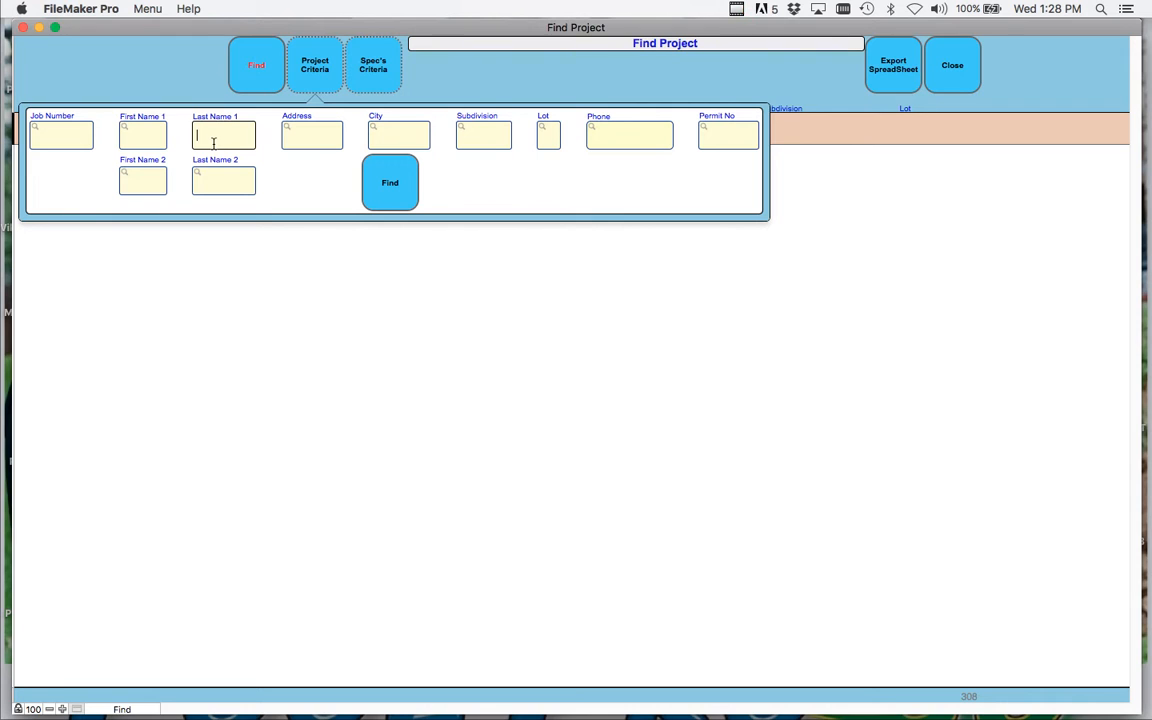
{"action": "type", "text": "jones"}
{"action": "left_click", "coordinate": [388, 180]}
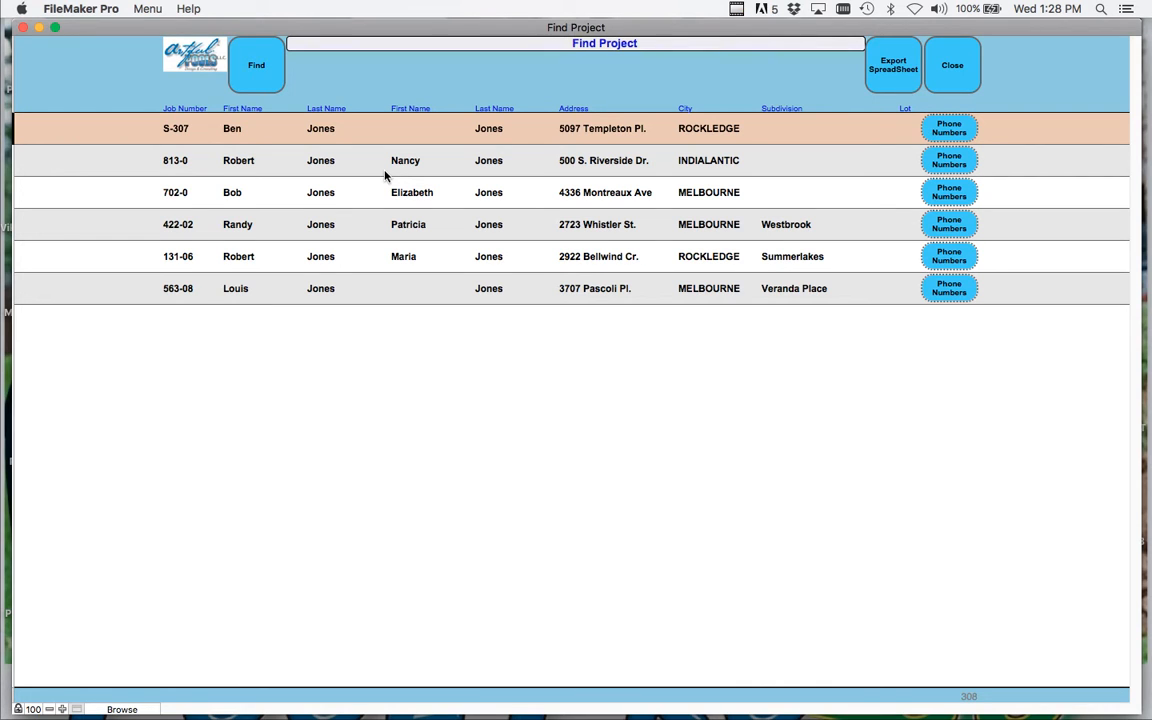
{"action": "left_click", "coordinate": [320, 258]}
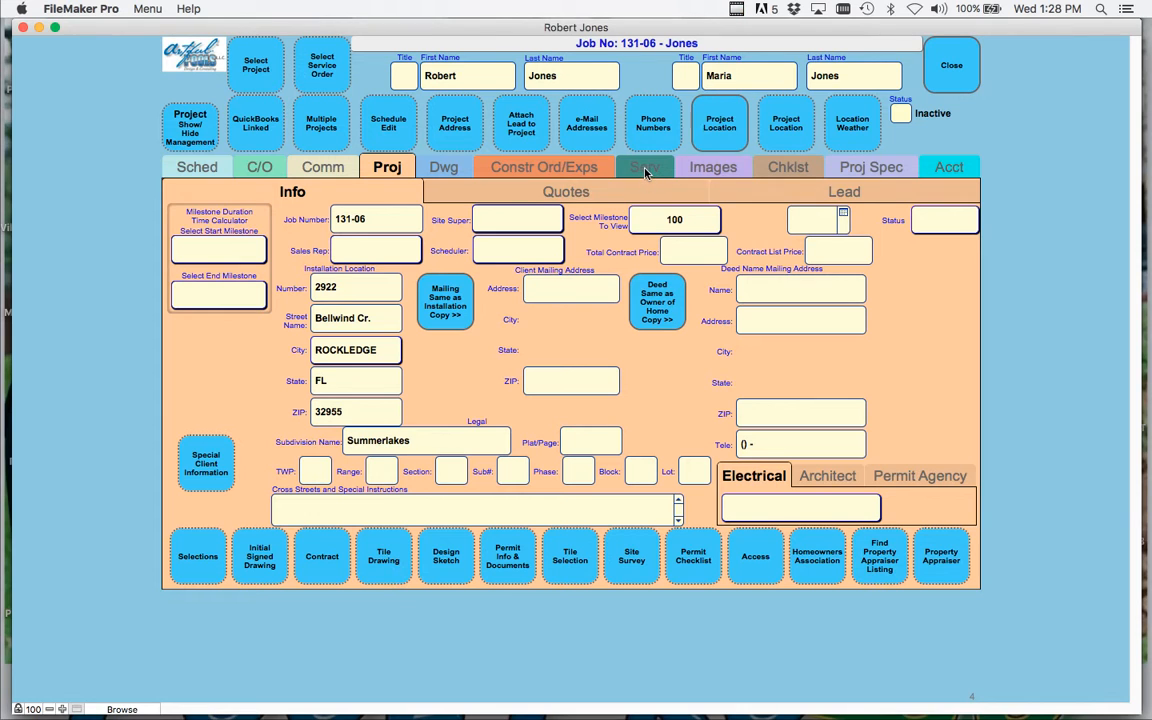
- Create a new service order for this project with the Weekly frequency checklist, as a Work Order/Invoice
{"action": "left_click", "coordinate": [645, 168]}
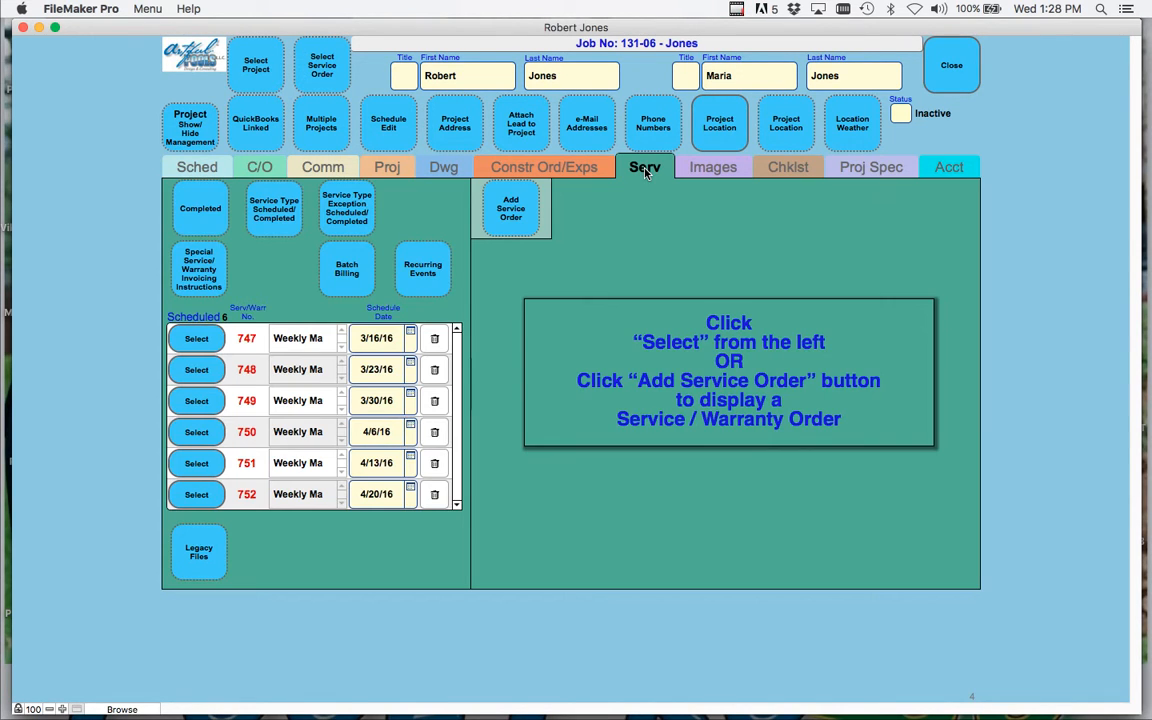
{"action": "left_click", "coordinate": [514, 226]}
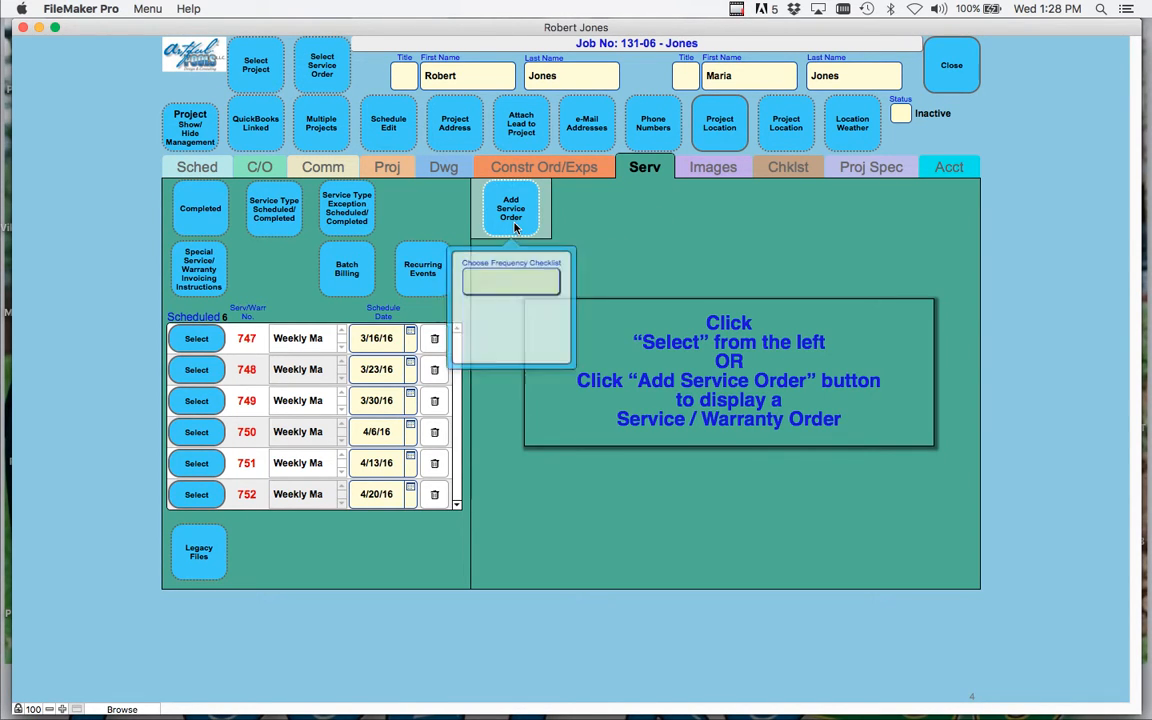
{"action": "left_click", "coordinate": [503, 286]}
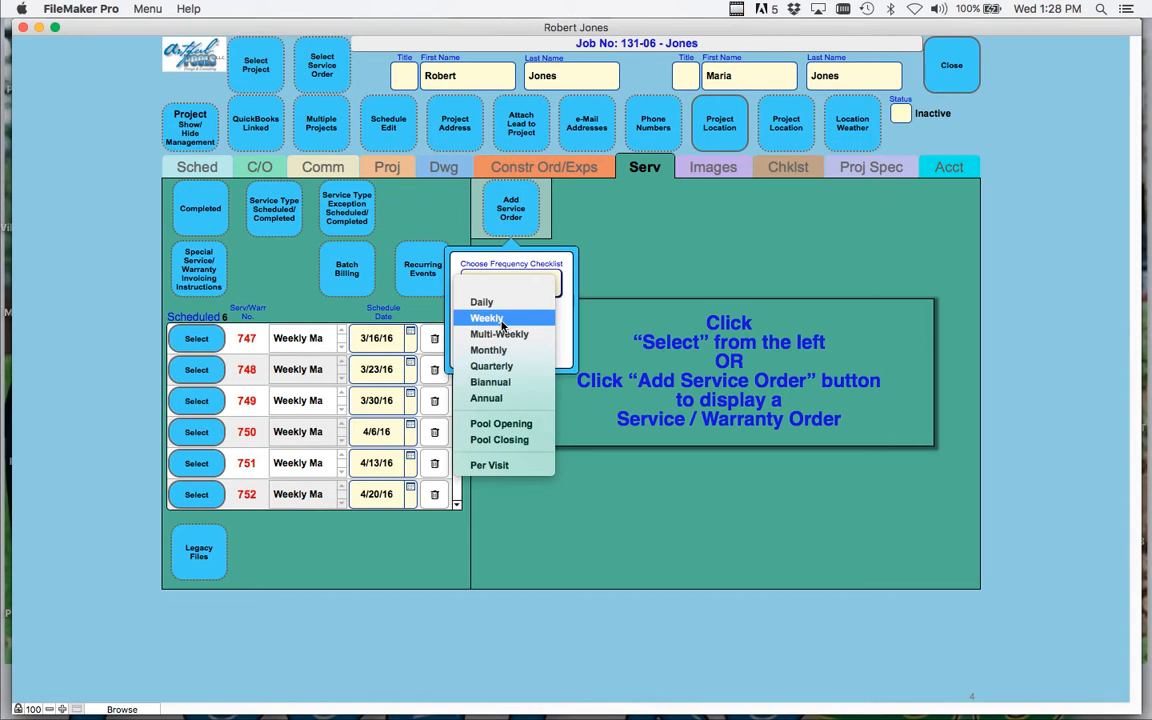
{"action": "left_click", "coordinate": [502, 323]}
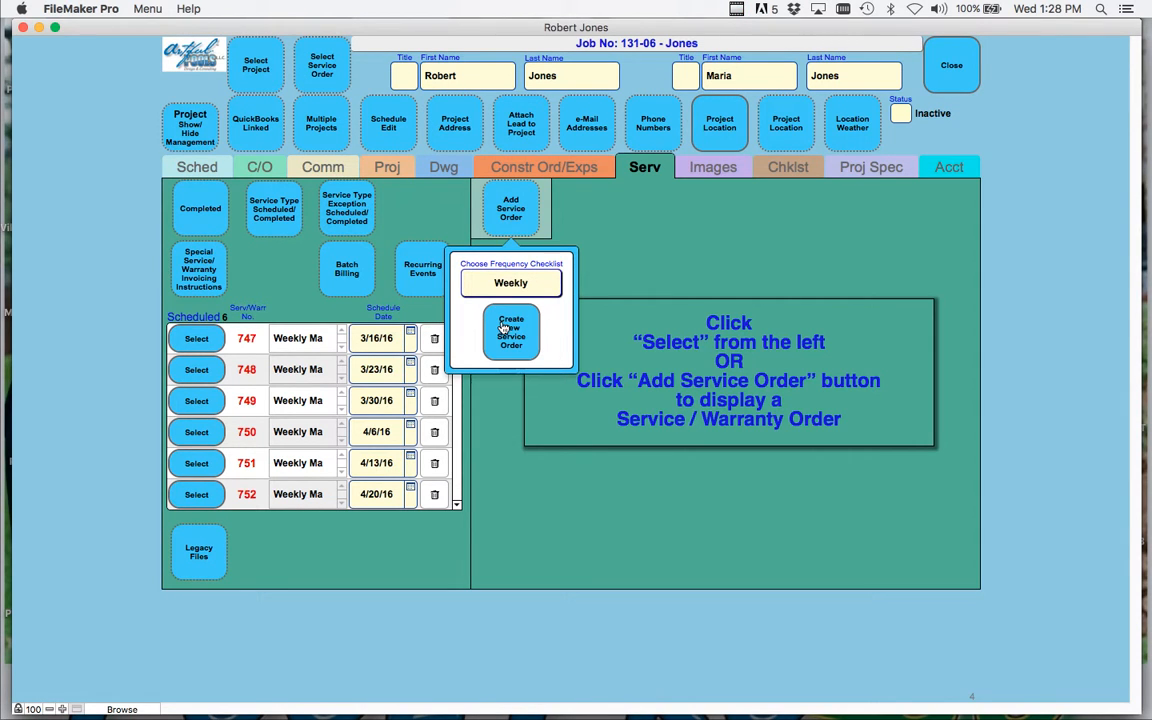
{"action": "left_click", "coordinate": [503, 327]}
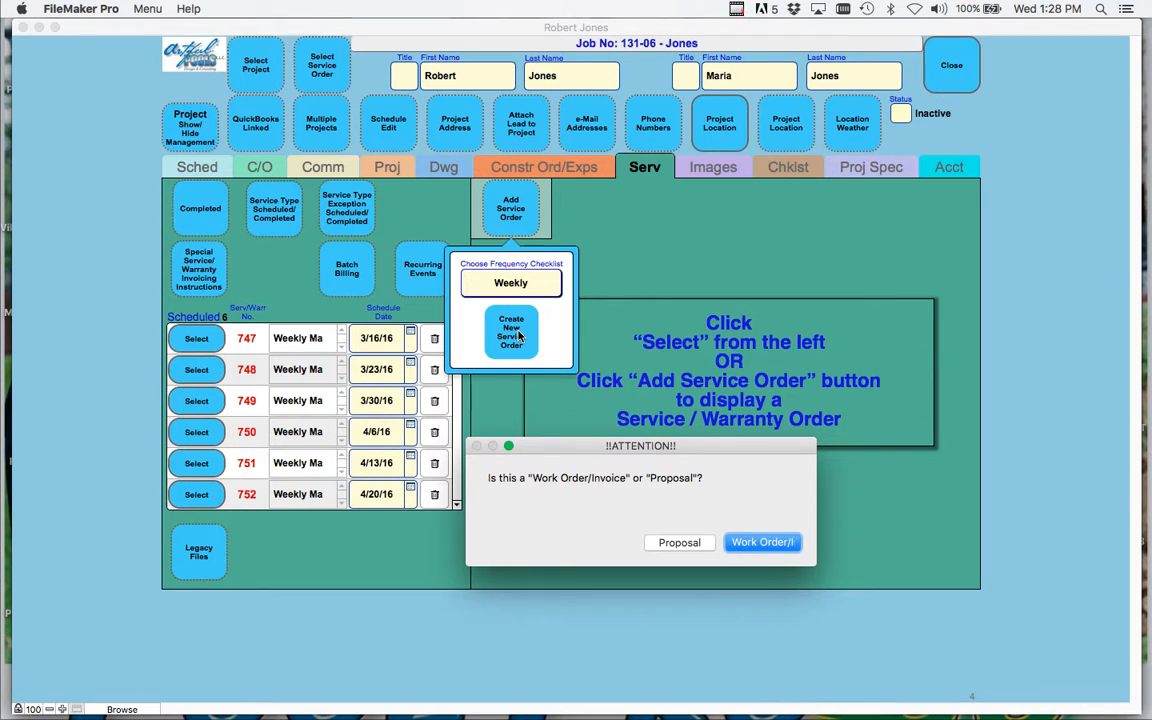
{"action": "left_click", "coordinate": [765, 543]}
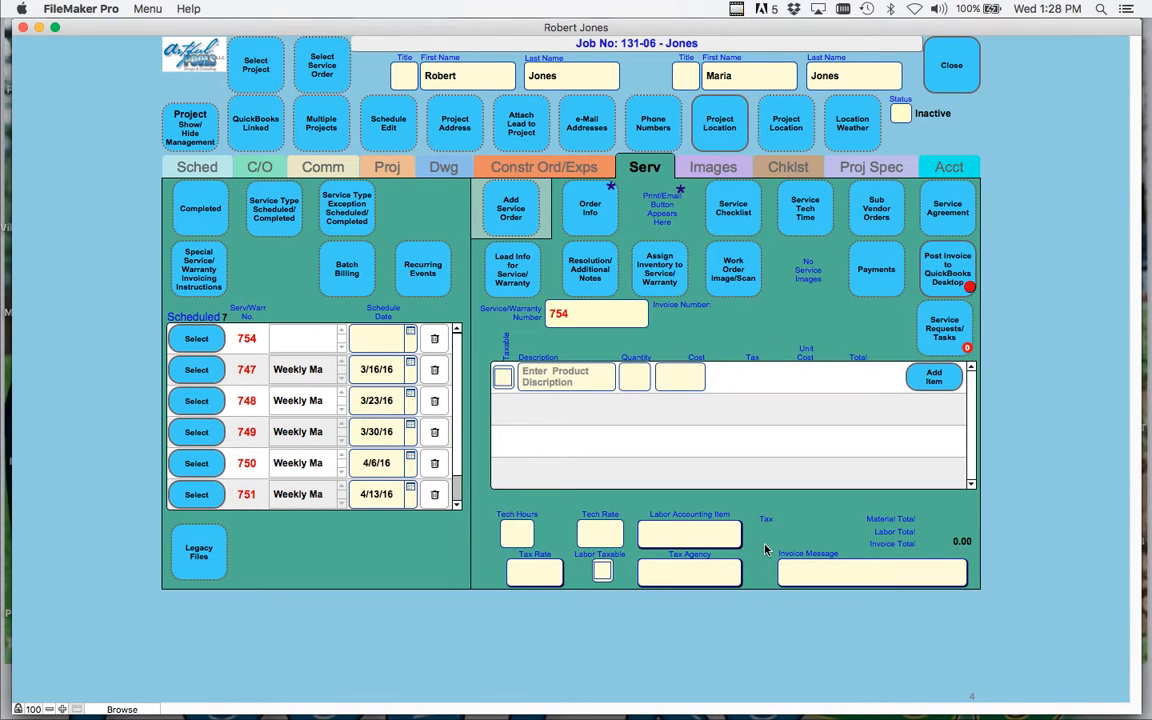
- Describe the new order's work as "Weekly Pool Care" and assign its service technician and the employee issuing it
{"action": "left_click", "coordinate": [606, 213]}
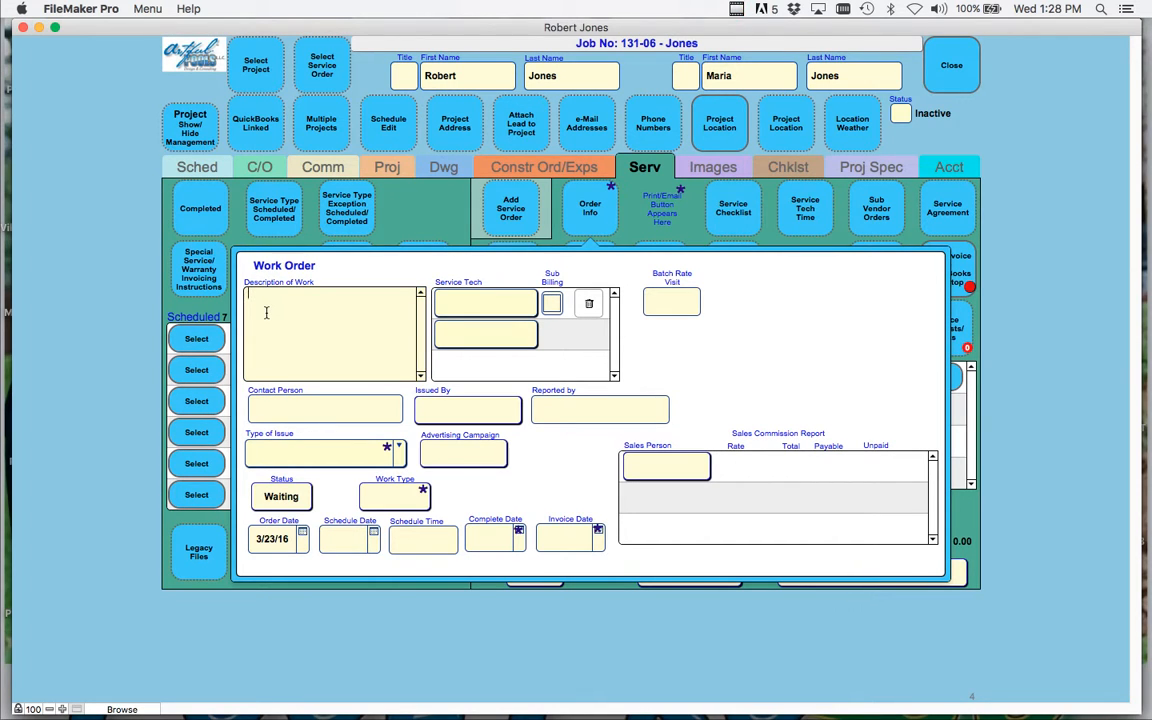
{"action": "type", "text": "Weekly Pool Care"}
{"action": "left_click", "coordinate": [521, 307]}
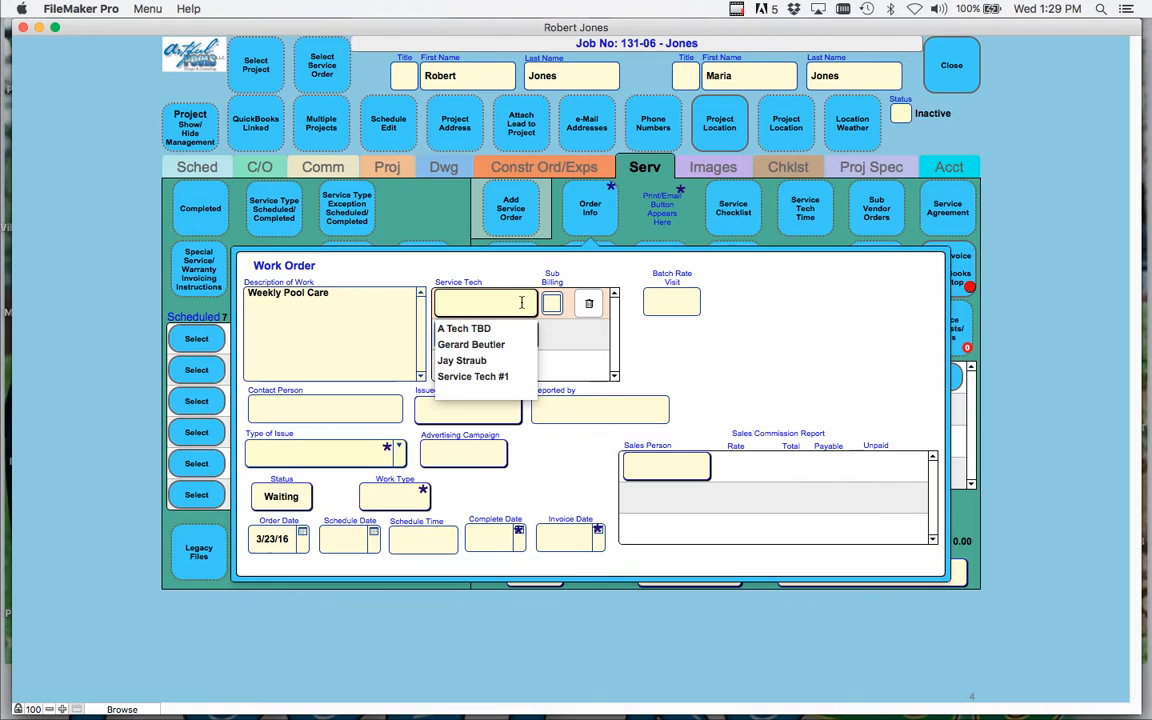
{"action": "left_click", "coordinate": [481, 362]}
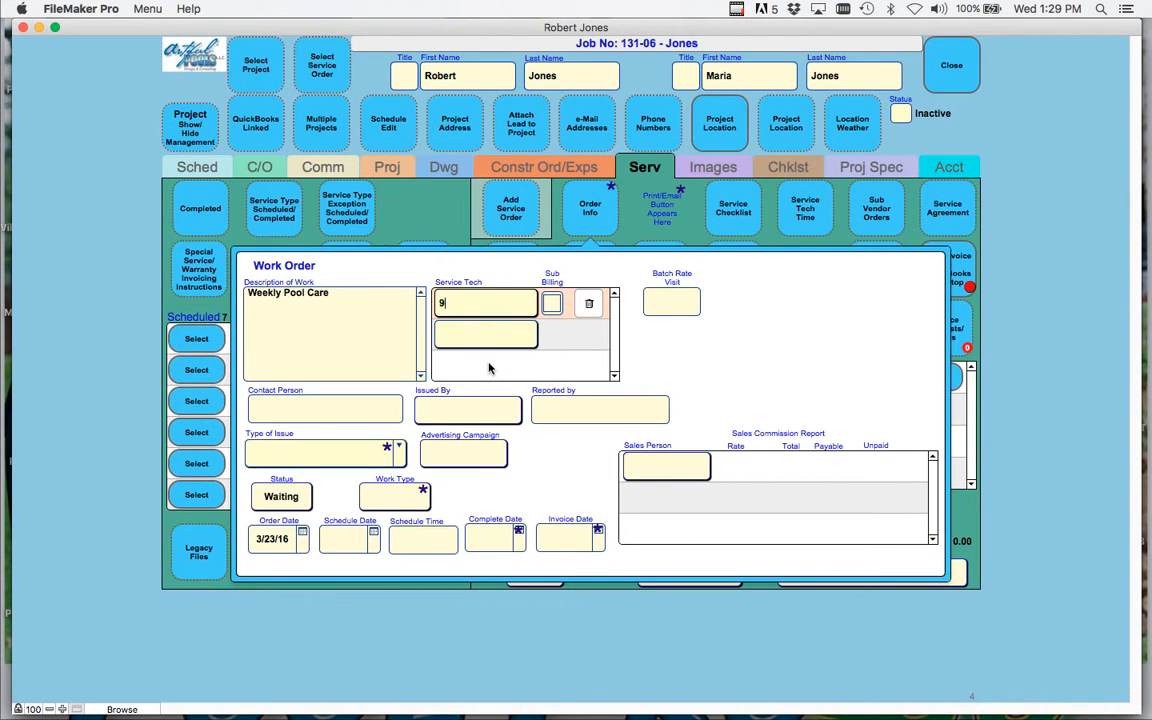
{"action": "left_click", "coordinate": [512, 412]}
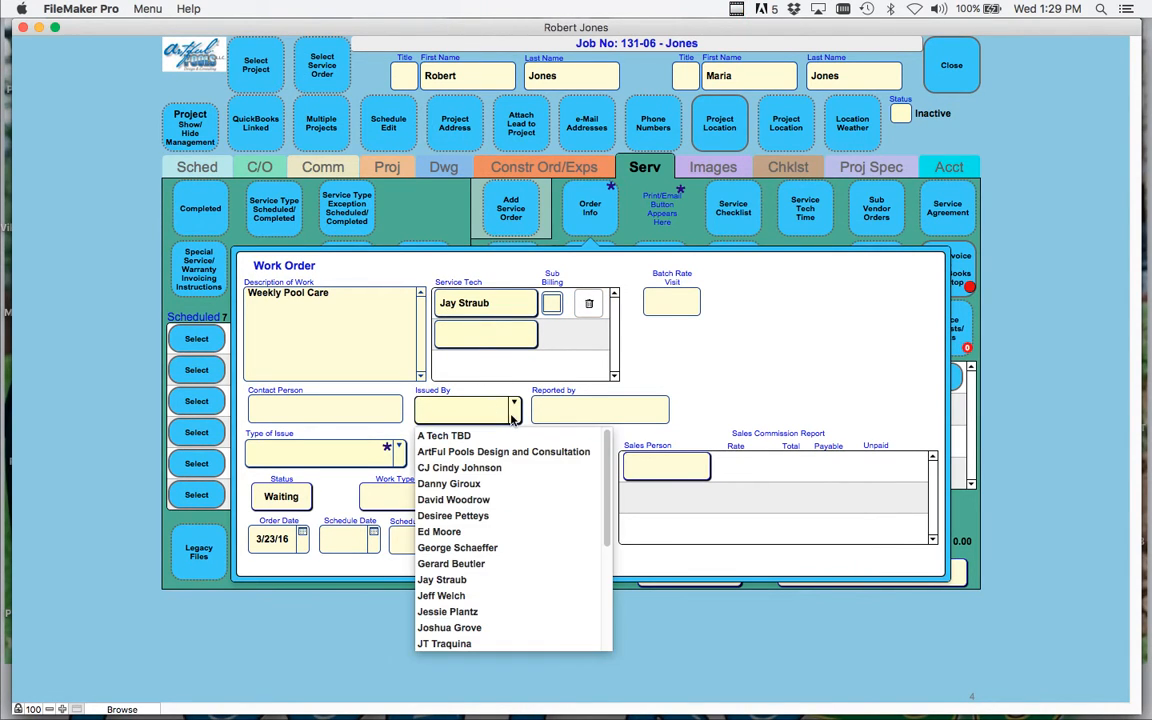
{"action": "scroll", "coordinate": [478, 596], "scroll_direction": "down", "scroll_amount": 2}
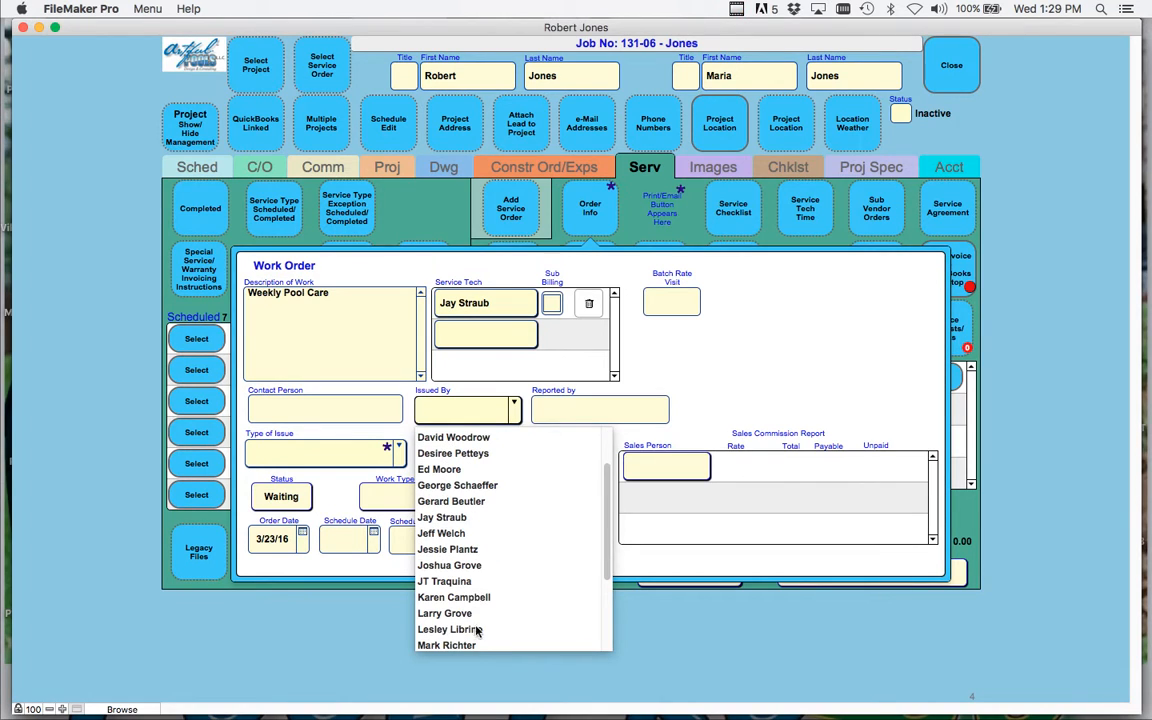
{"action": "left_click", "coordinate": [447, 645]}
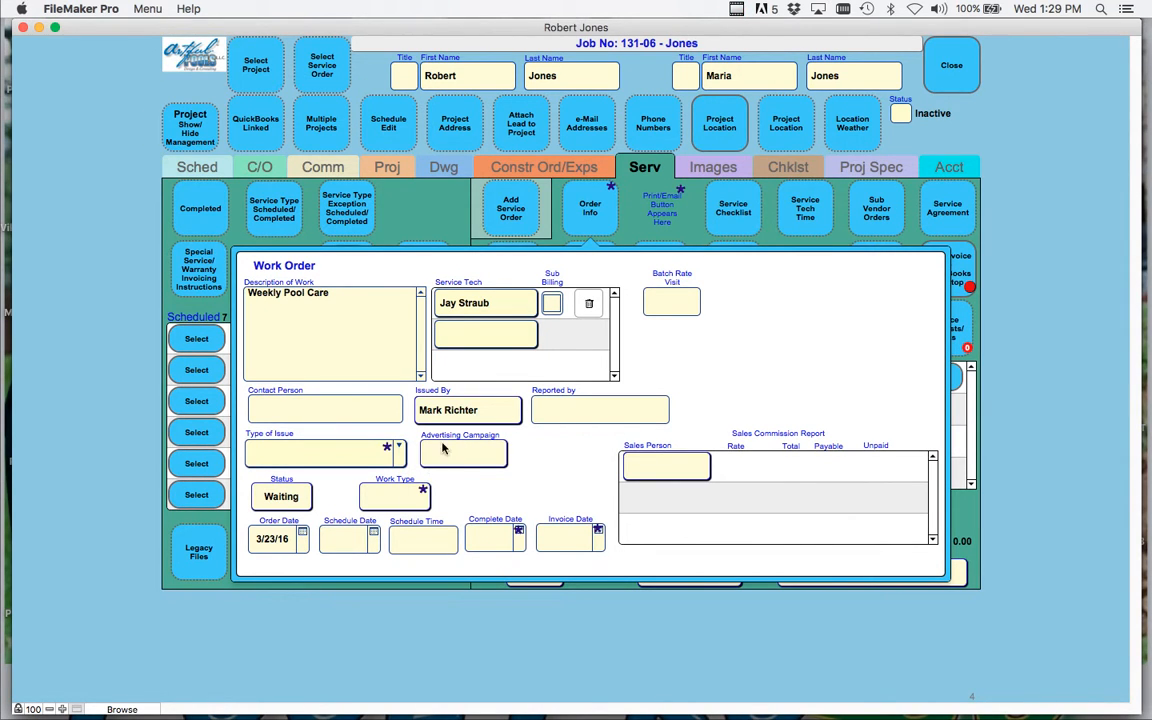
- Set the work order's issue type to Weekly Maint., work type to Service and schedule date to 3/28/16
{"action": "left_click", "coordinate": [398, 455]}
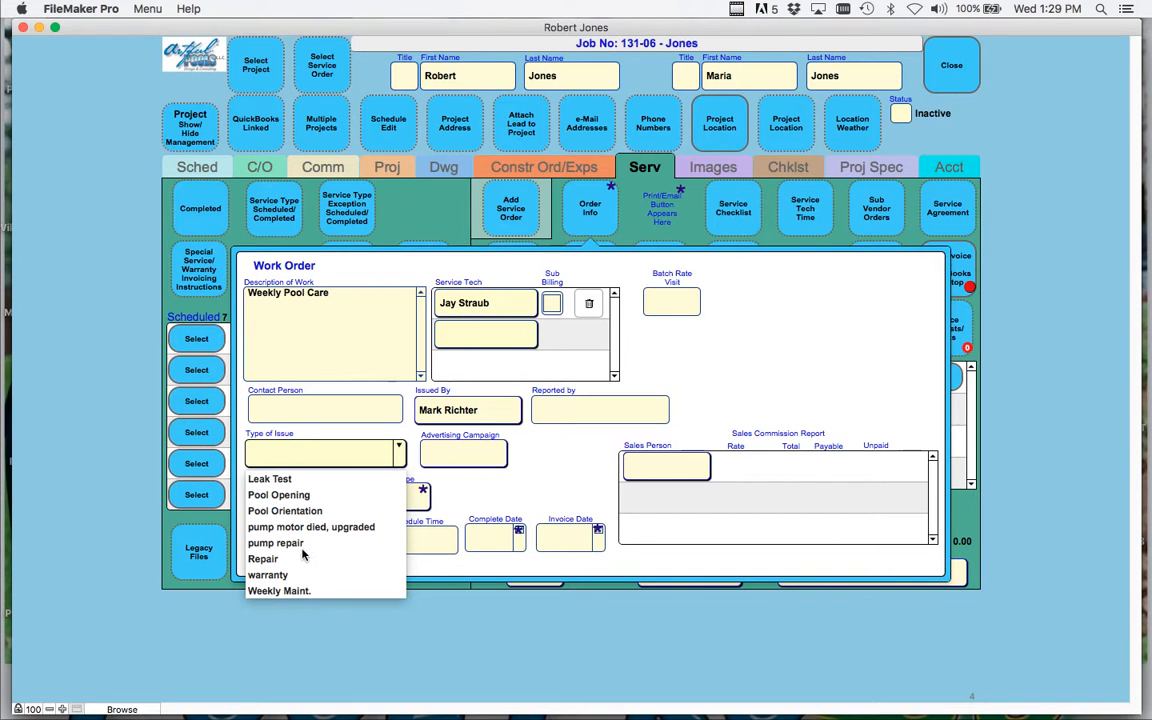
{"action": "left_click", "coordinate": [290, 591]}
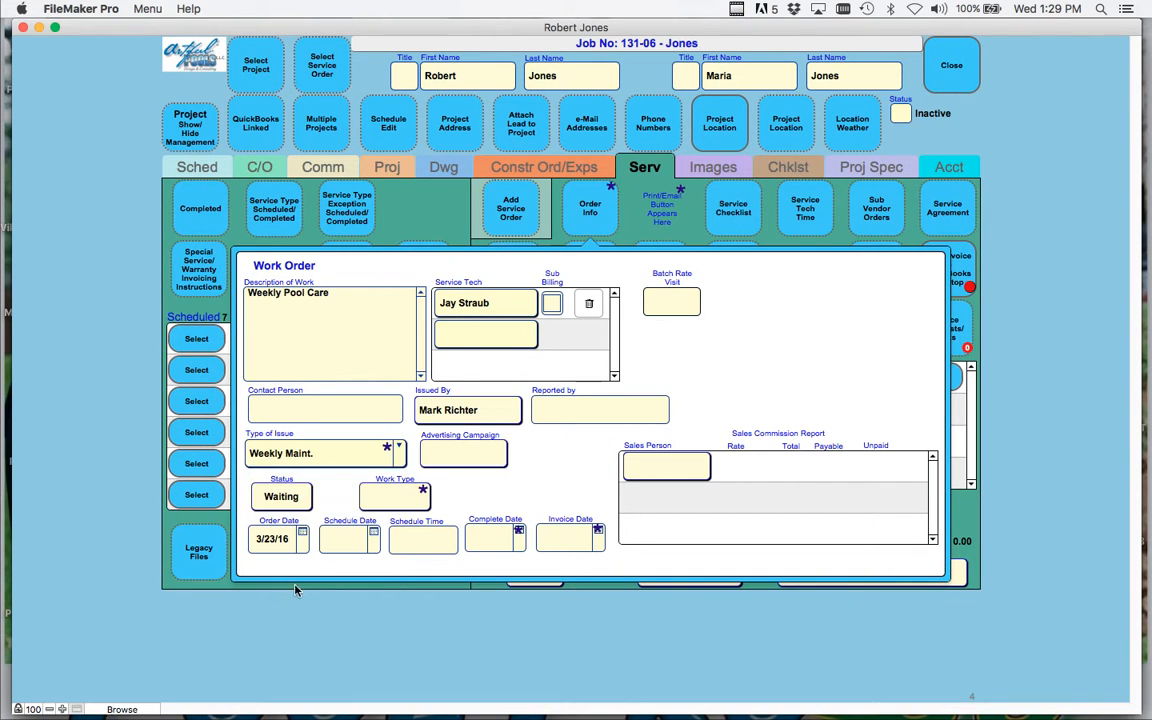
{"action": "left_click", "coordinate": [386, 501]}
{"action": "left_click", "coordinate": [411, 502]}
{"action": "left_click", "coordinate": [373, 537]}
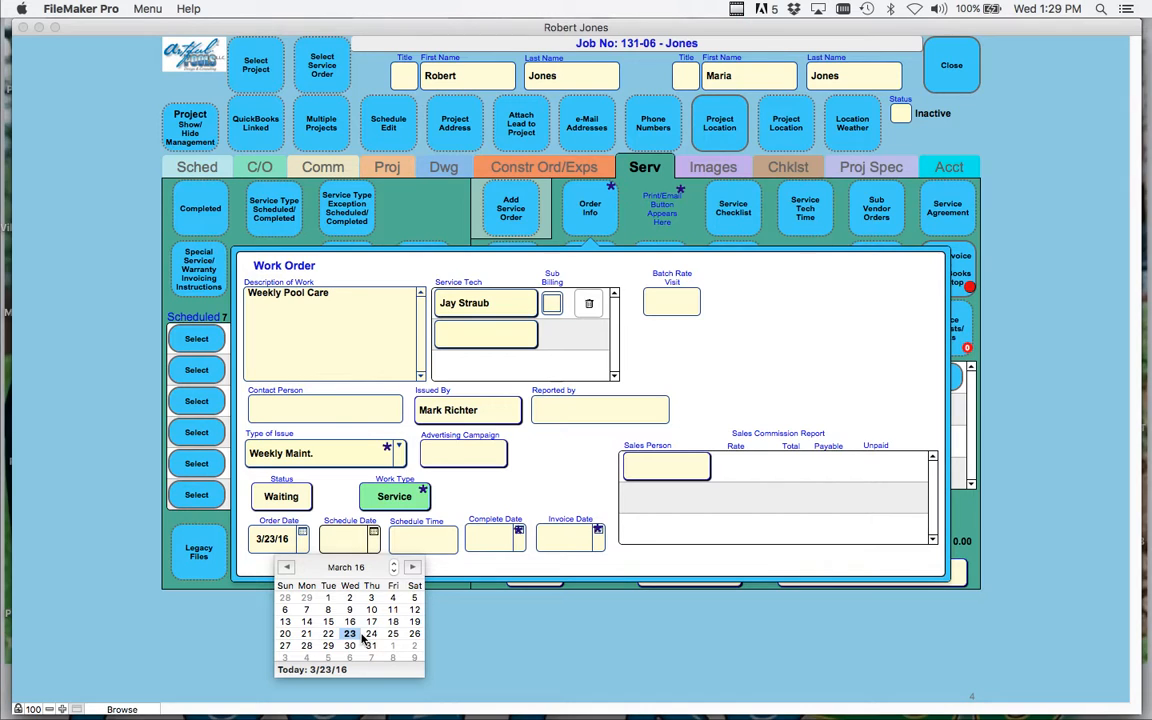
{"action": "left_click", "coordinate": [307, 647]}
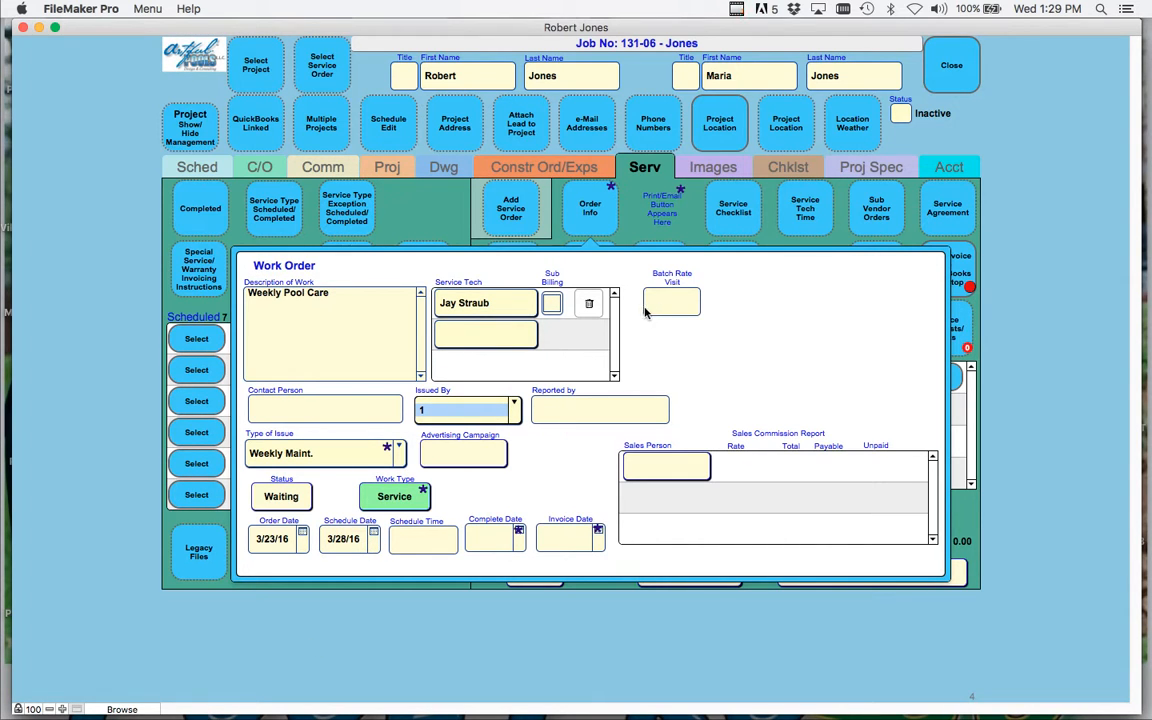
{"action": "left_click", "coordinate": [593, 229]}
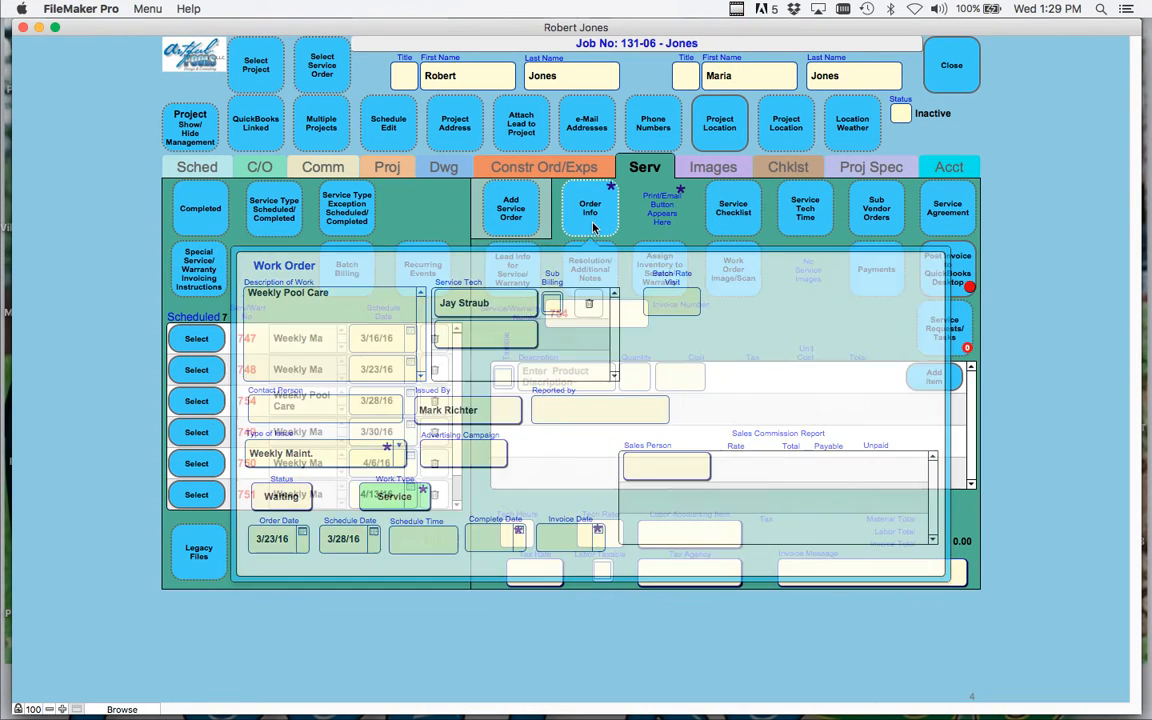
- Set up recurring events for the customer with start date 3/28/16 and end date 8/29/16
{"action": "left_click", "coordinate": [425, 278]}
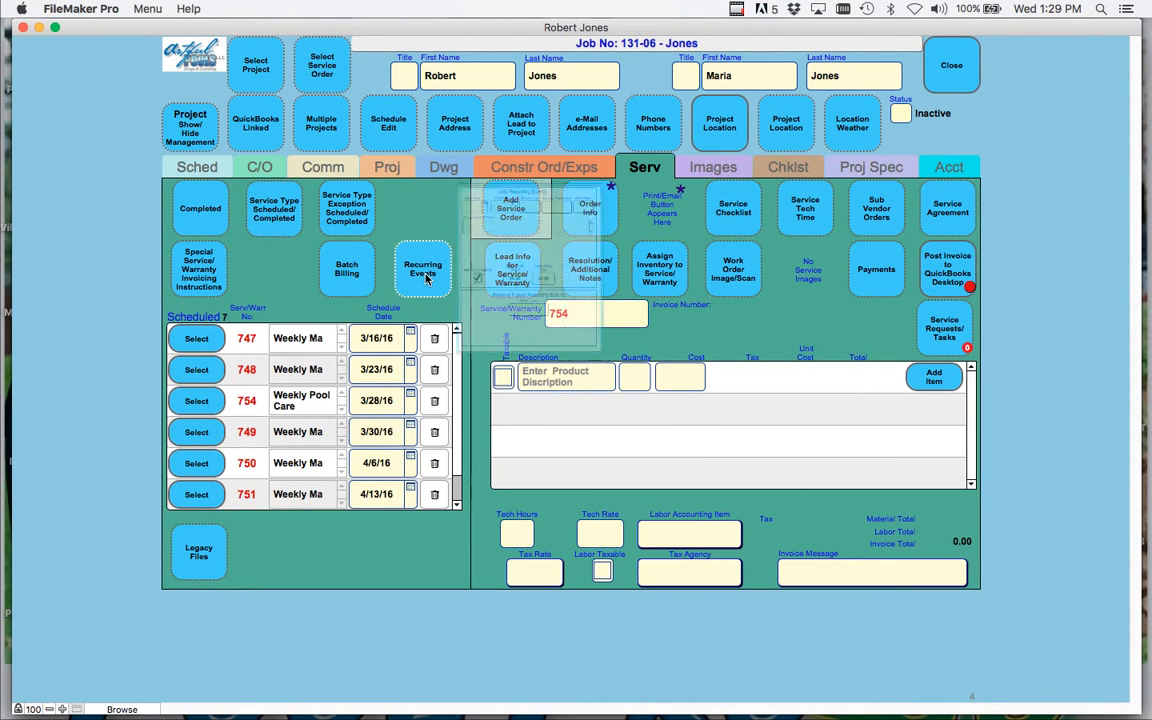
{"action": "left_click", "coordinate": [527, 135]}
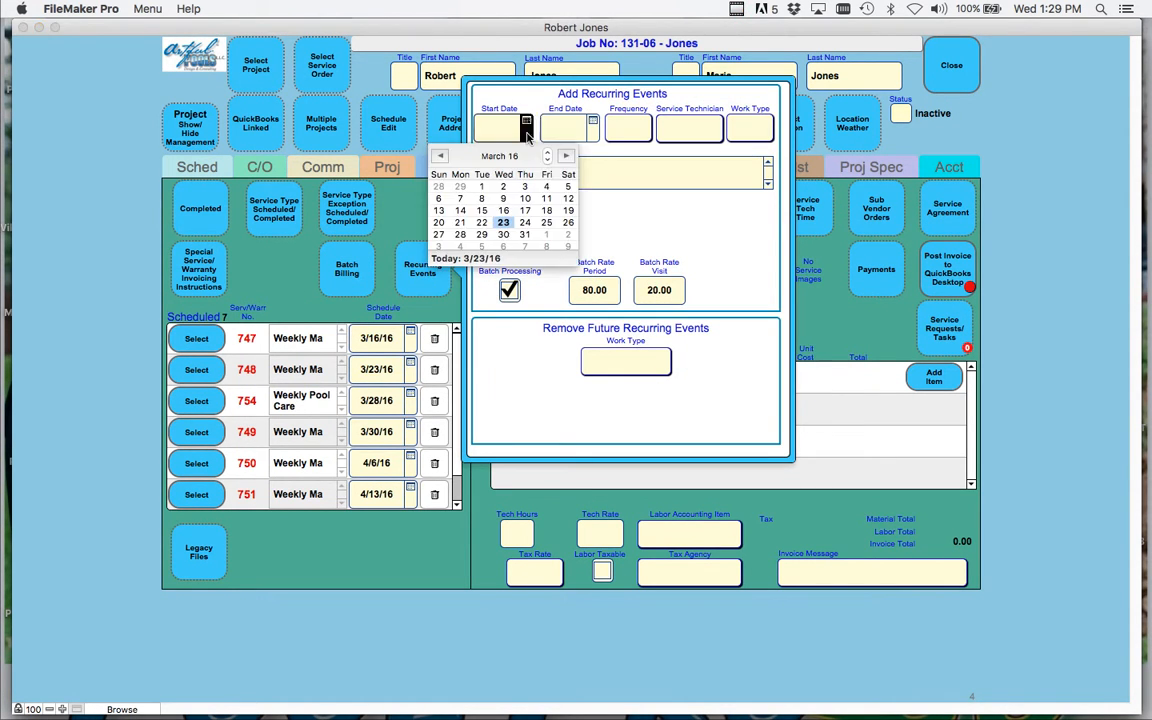
{"action": "left_click", "coordinate": [462, 235]}
{"action": "left_click", "coordinate": [591, 134]}
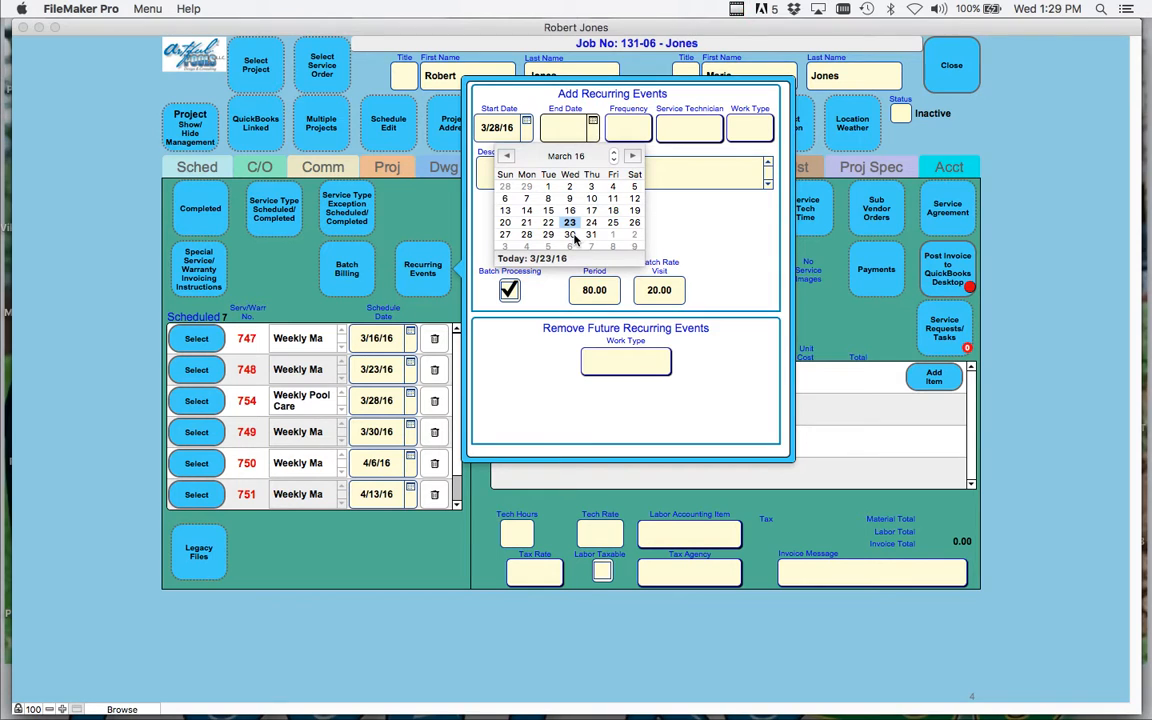
{"action": "left_click", "coordinate": [633, 158]}
{"action": "left_click", "coordinate": [633, 158]}
{"action": "left_click", "coordinate": [633, 158]}
{"action": "left_click", "coordinate": [633, 158]}
{"action": "left_click", "coordinate": [633, 158]}
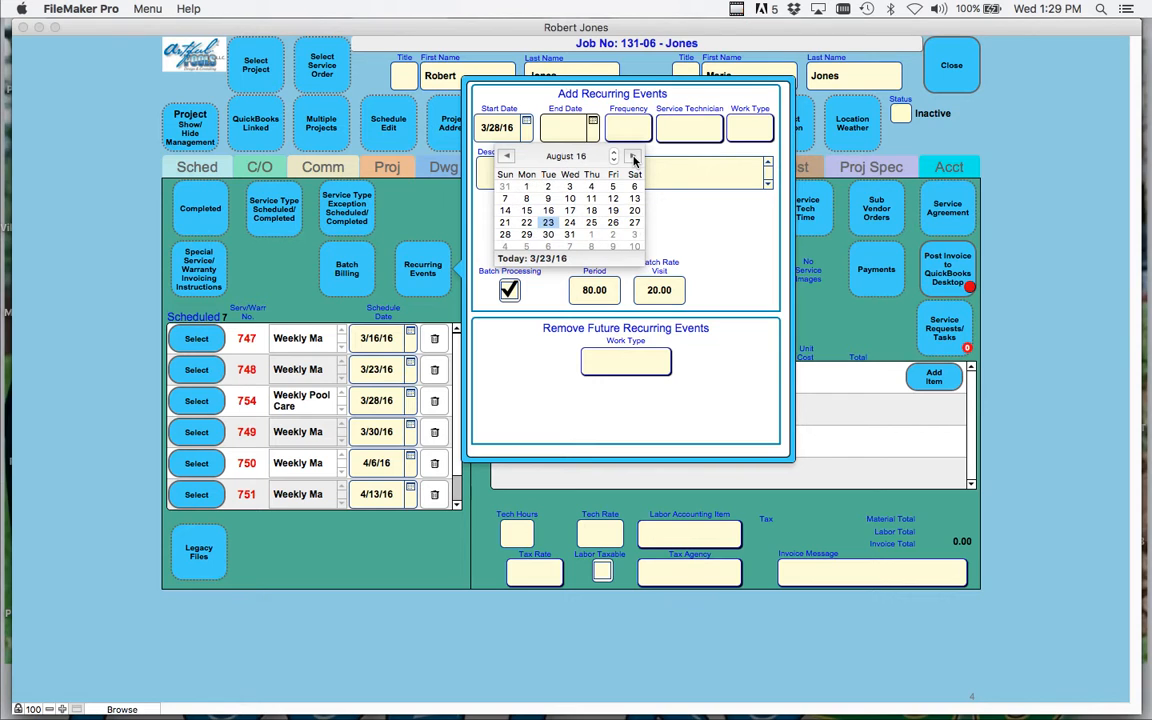
{"action": "left_click", "coordinate": [527, 235]}
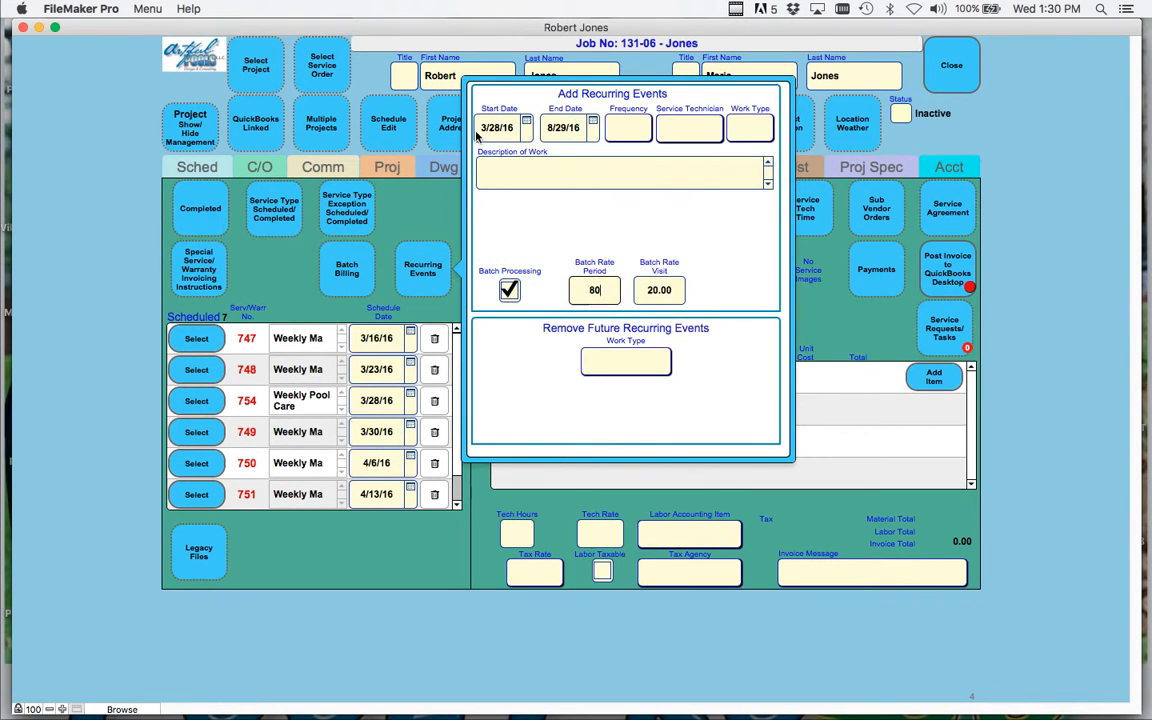
- Give the recurring events a Weekly frequency, the same service technician, work type Service and the description "Weekly Pool Care"
{"action": "left_click", "coordinate": [629, 130]}
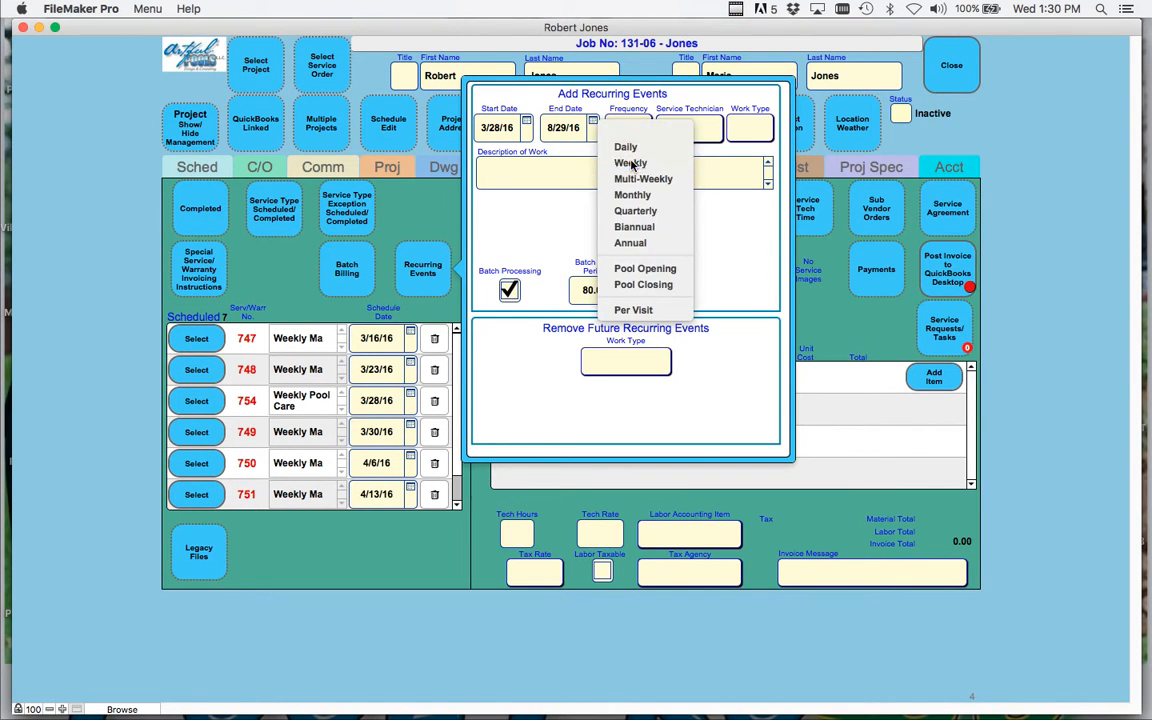
{"action": "left_click", "coordinate": [630, 162]}
{"action": "left_click", "coordinate": [701, 131]}
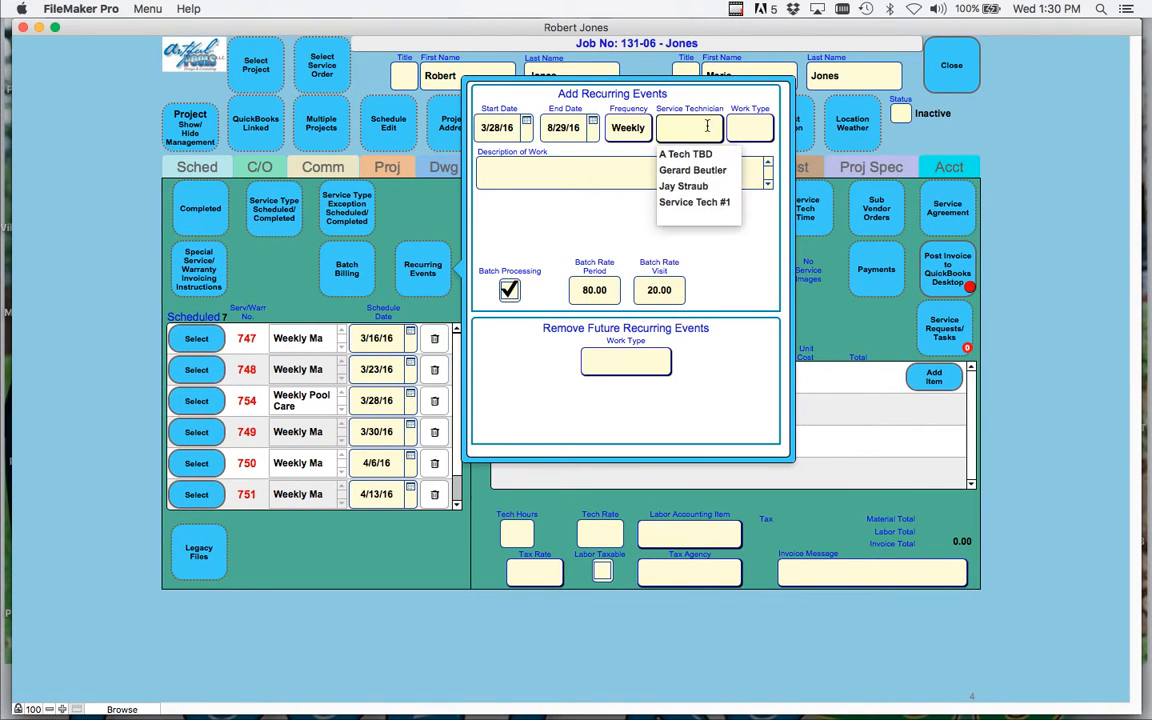
{"action": "left_click", "coordinate": [703, 187]}
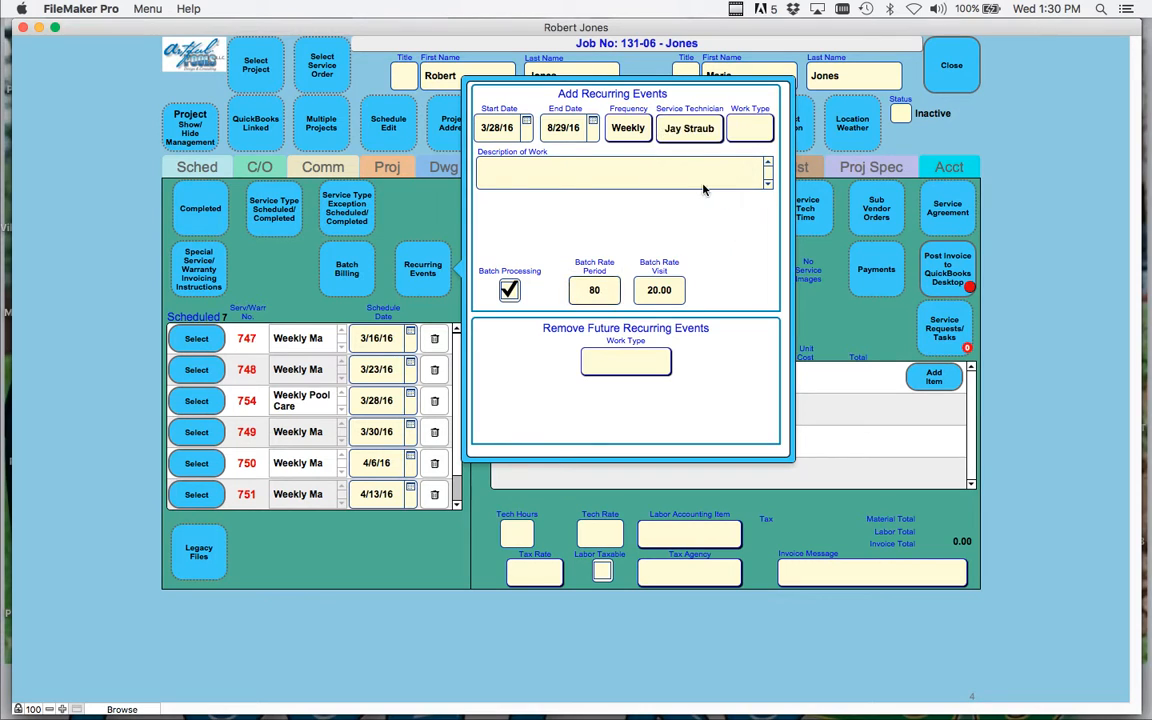
{"action": "left_click", "coordinate": [750, 129]}
{"action": "left_click", "coordinate": [752, 133]}
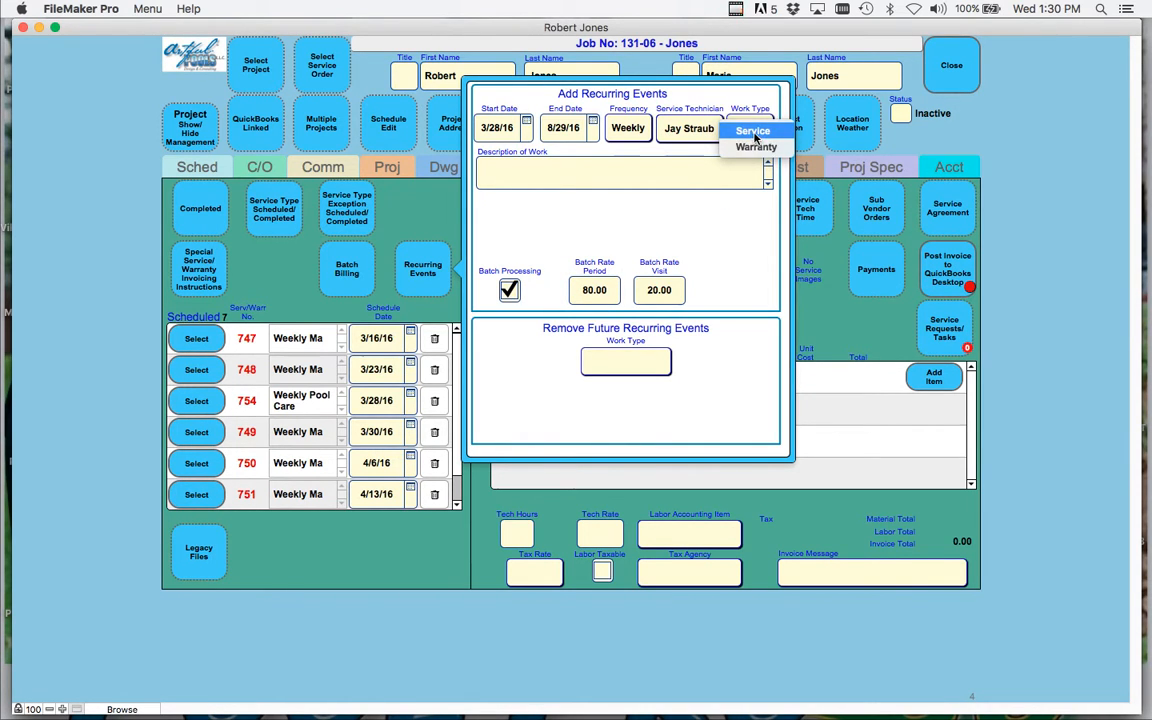
{"action": "left_click", "coordinate": [485, 168]}
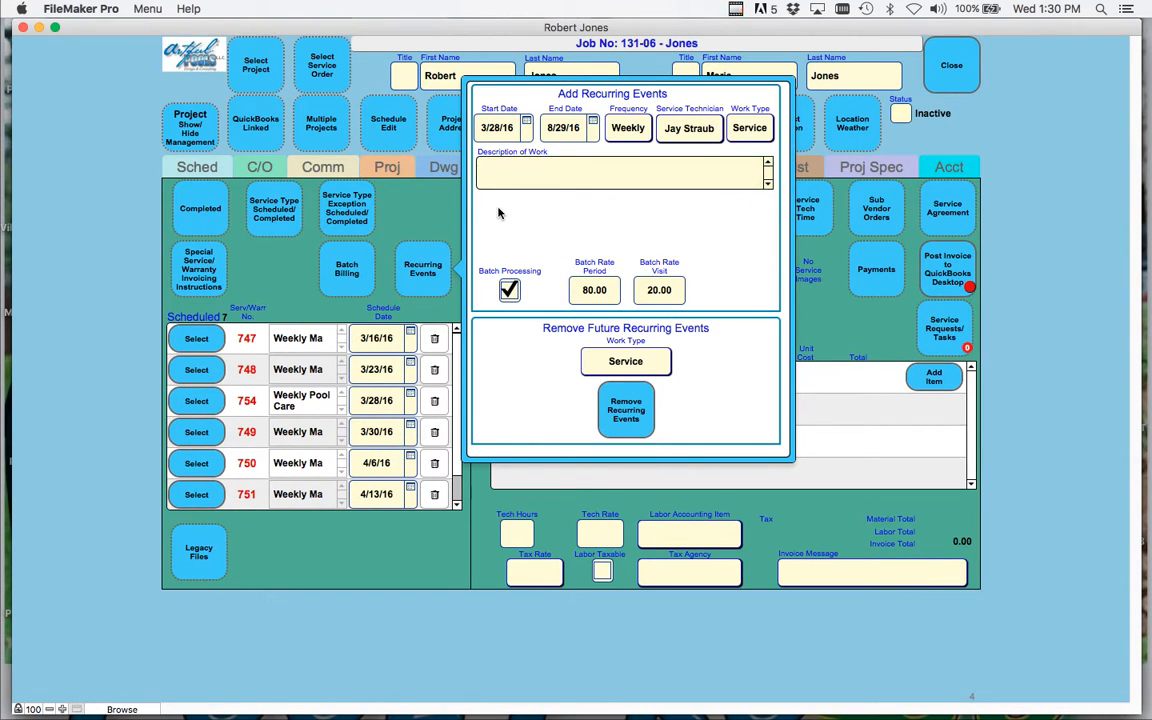
{"action": "type", "text": "Weekly Pool Care"}
{"action": "left_click", "coordinate": [576, 234]}
- Set the recurring events' batch rate per period to 95.00 and clear the batch rate per visit
{"action": "left_click", "coordinate": [612, 292]}
{"action": "key", "text": "BackSpace"}
{"action": "key", "text": "BackSpace"}
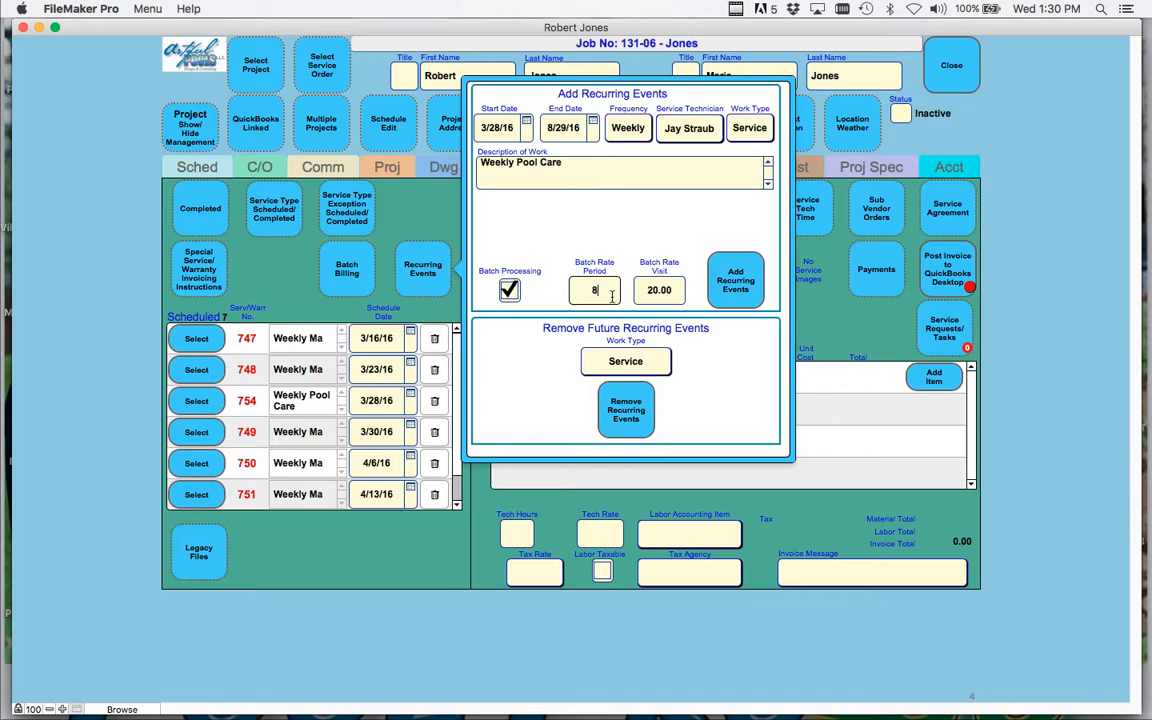
{"action": "type", "text": "95.00"}
{"action": "left_click", "coordinate": [677, 296]}
{"action": "key", "text": "BackSpace"}
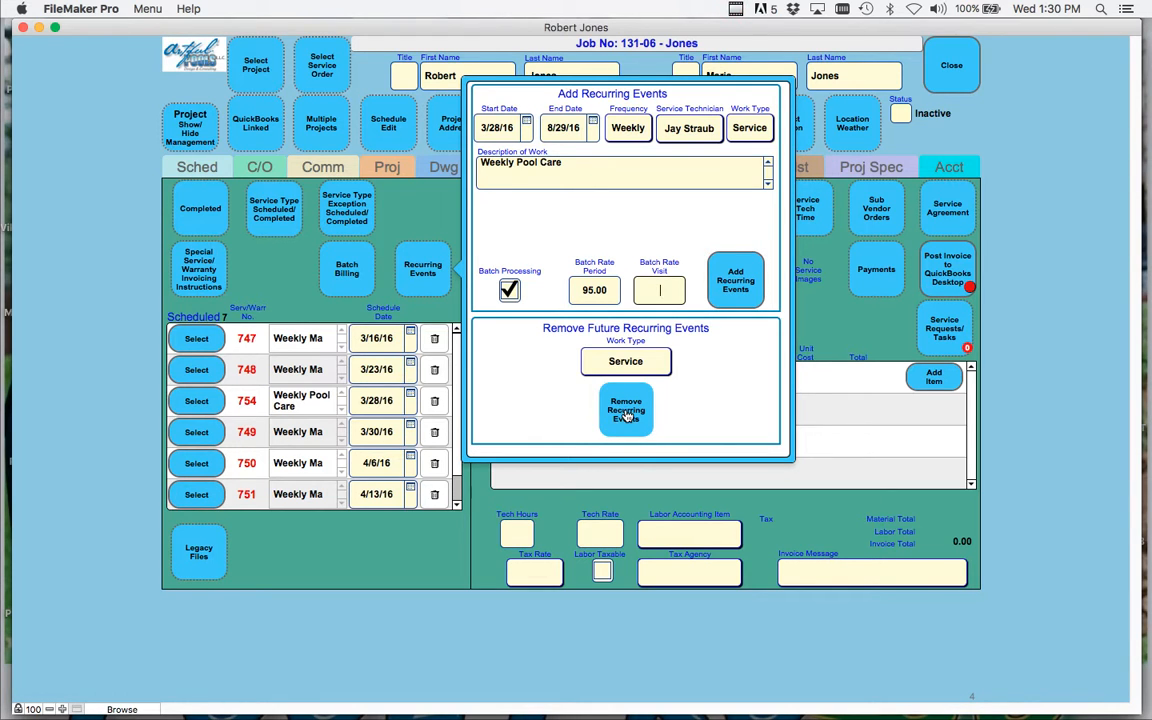
- Add the weekly recurring events, agreeing to post all service/warranty calls as batch and to create the scheduled service calls
{"action": "left_click", "coordinate": [735, 284]}
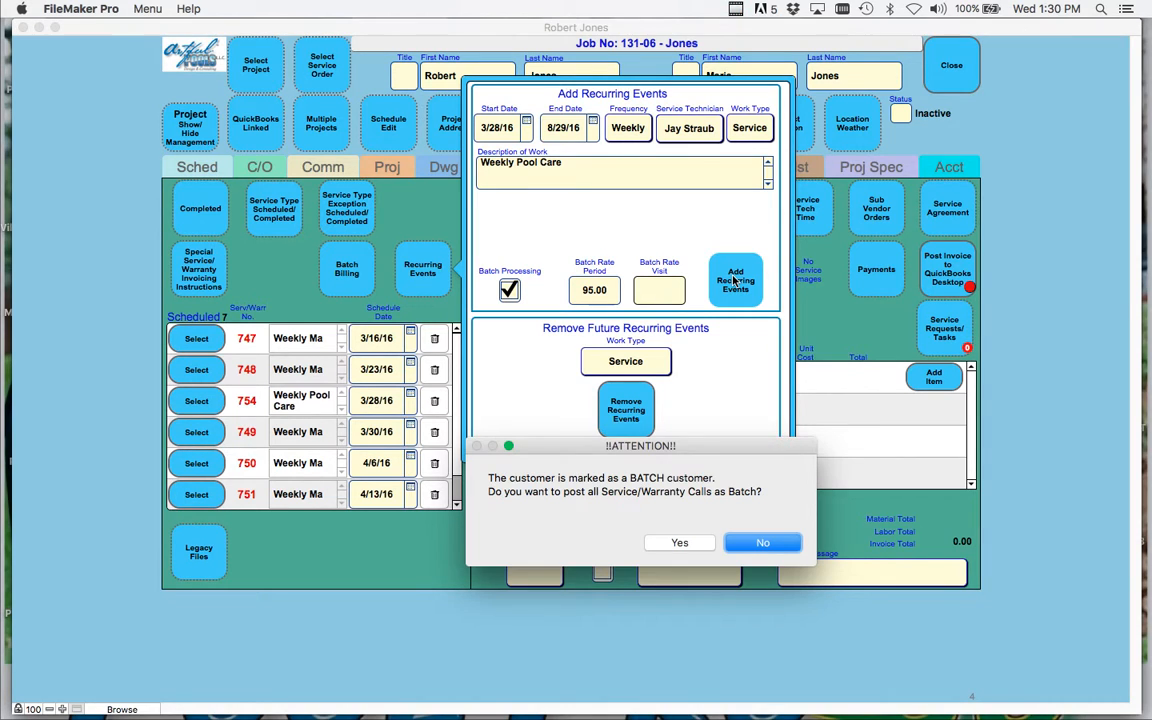
{"action": "left_click", "coordinate": [680, 543]}
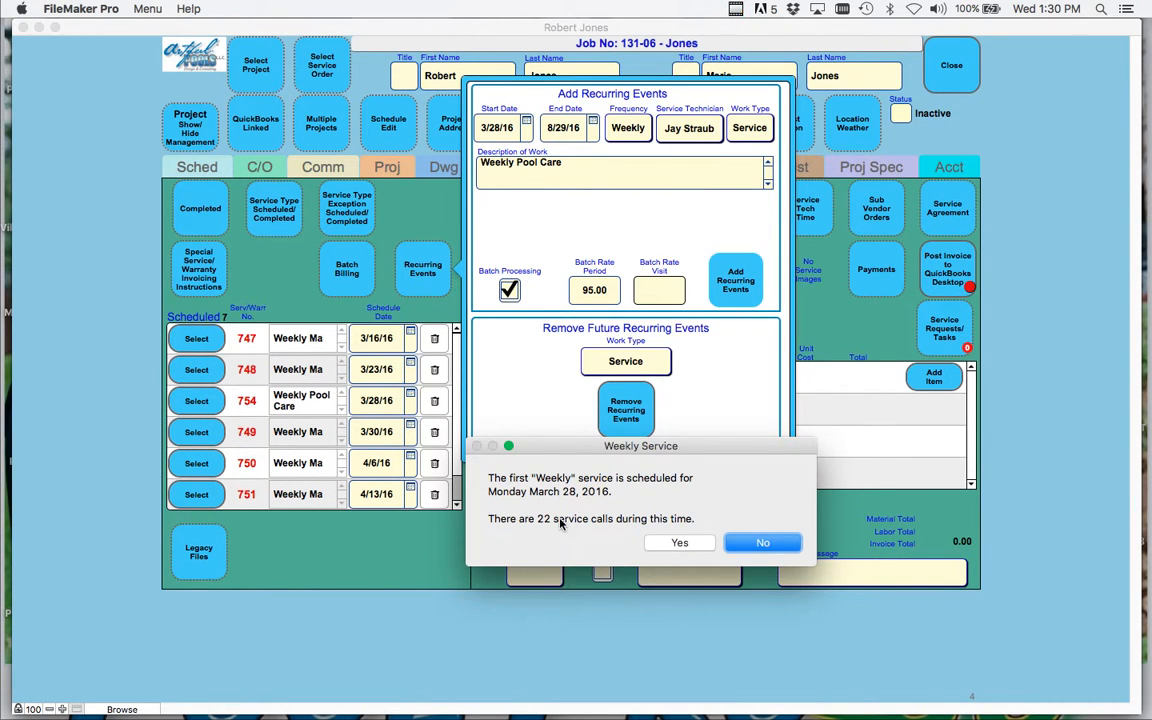
{"action": "left_click", "coordinate": [680, 543]}
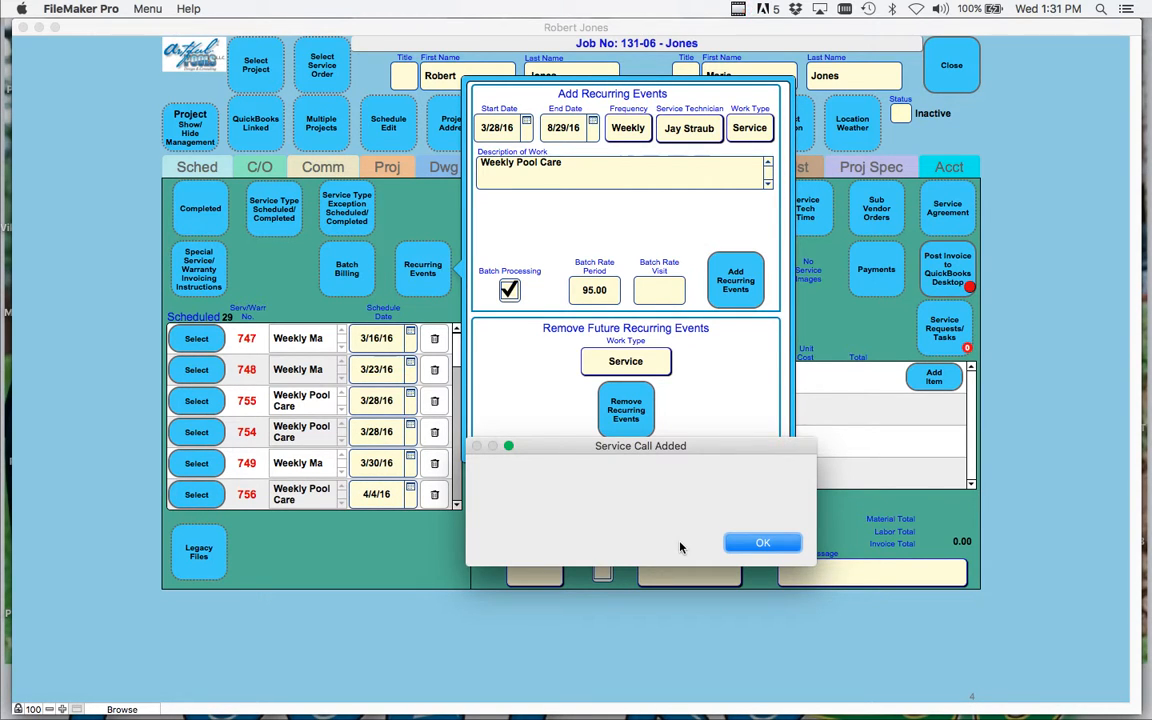
{"action": "left_click", "coordinate": [765, 545]}
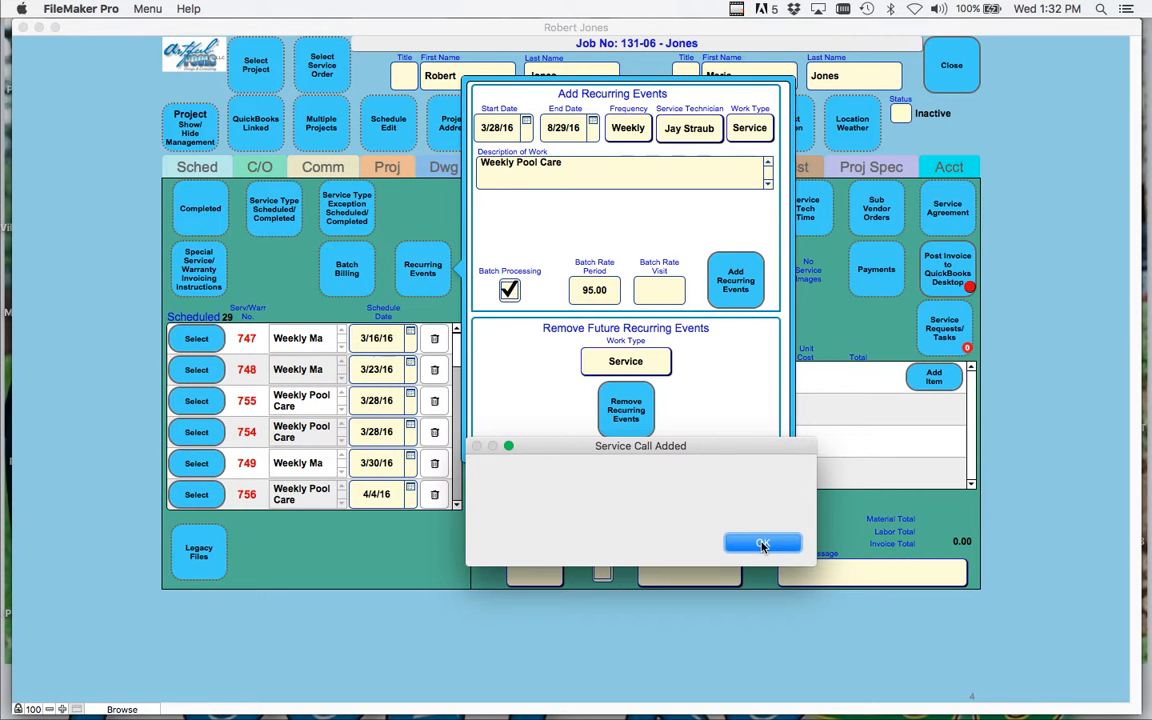
{"action": "left_click", "coordinate": [762, 544]}
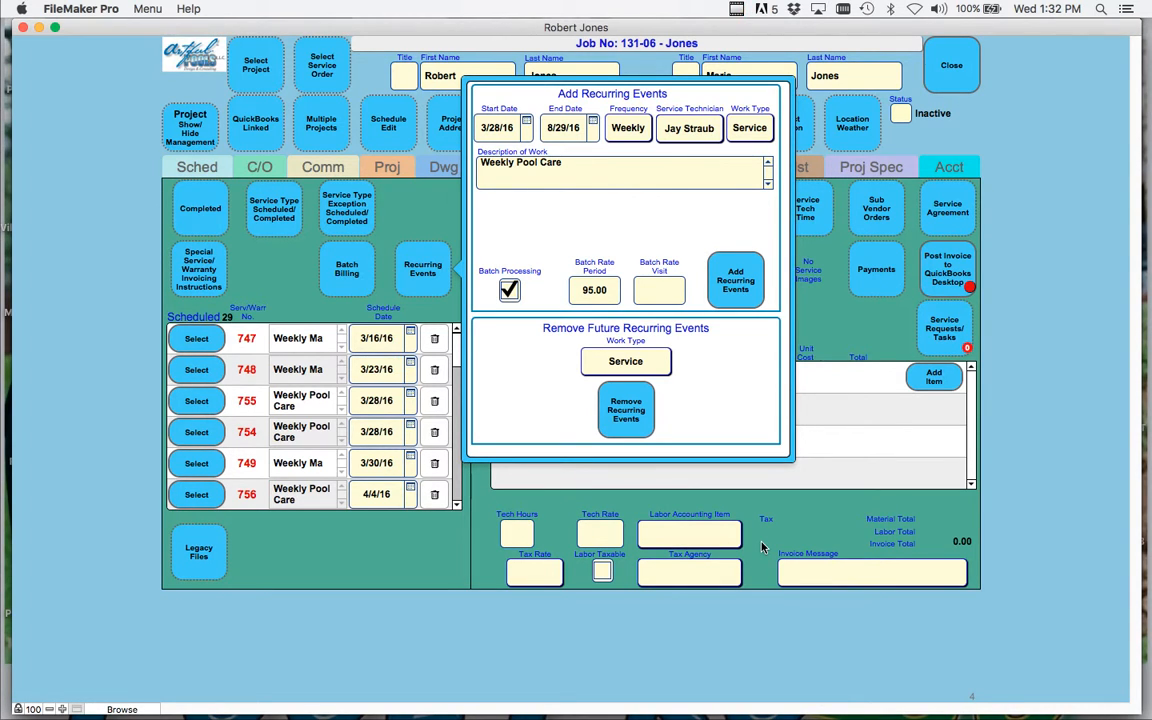
- Close the recurring events form, the customer's project and the Find Project list to return to the main service screen
{"action": "left_click", "coordinate": [828, 334]}
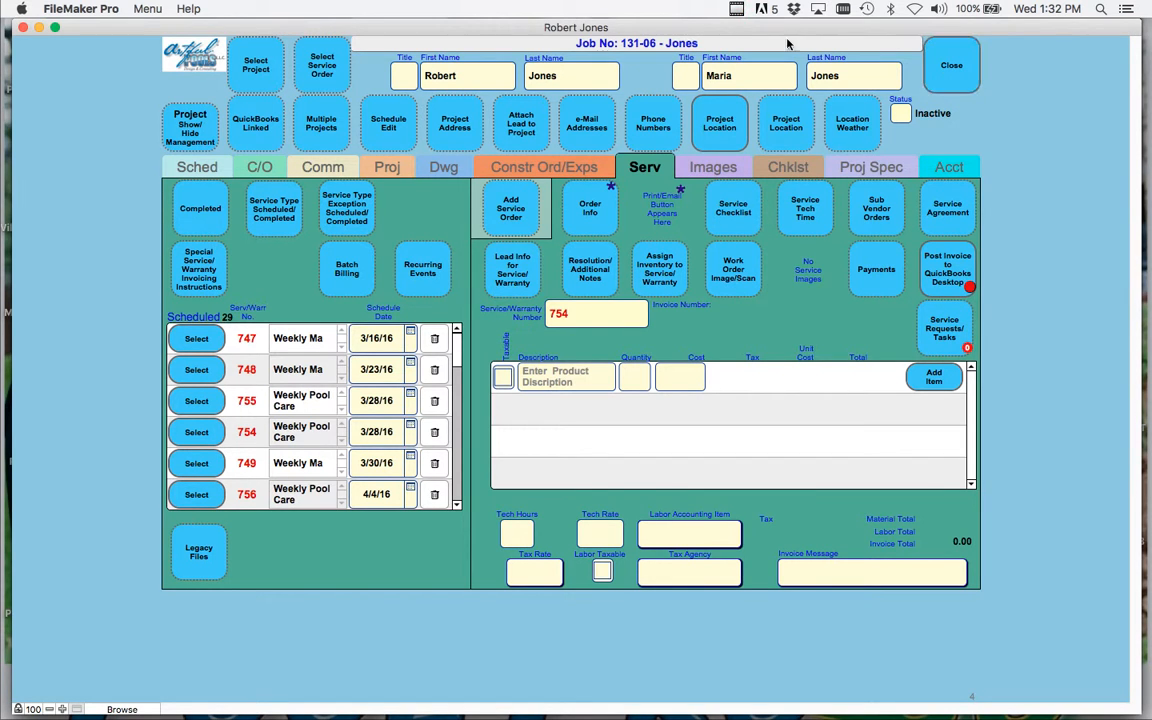
{"action": "left_click", "coordinate": [955, 87]}
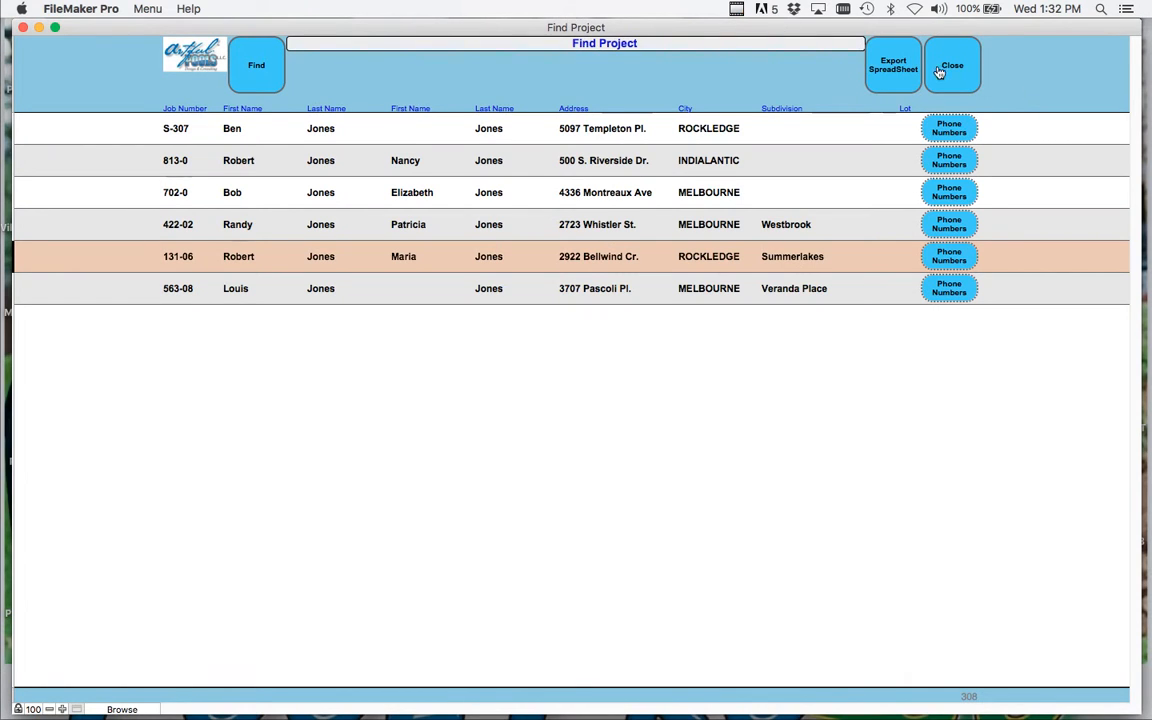
{"action": "left_click", "coordinate": [958, 80]}
{"action": "left_click", "coordinate": [737, 9]}
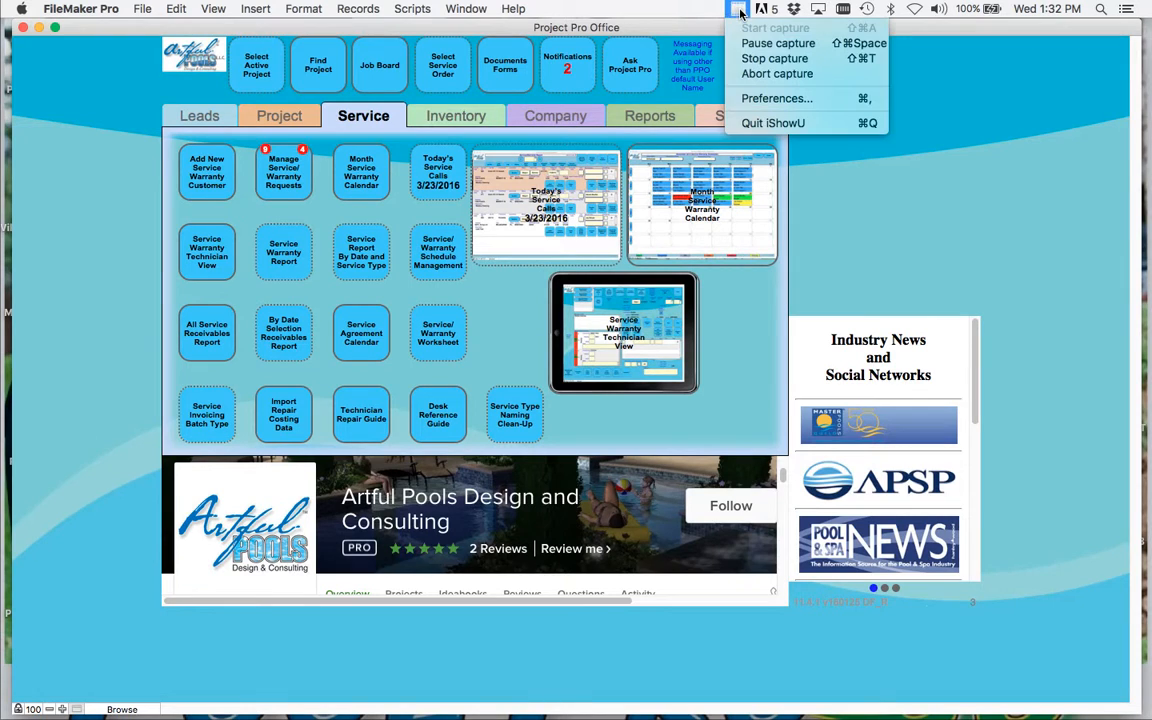